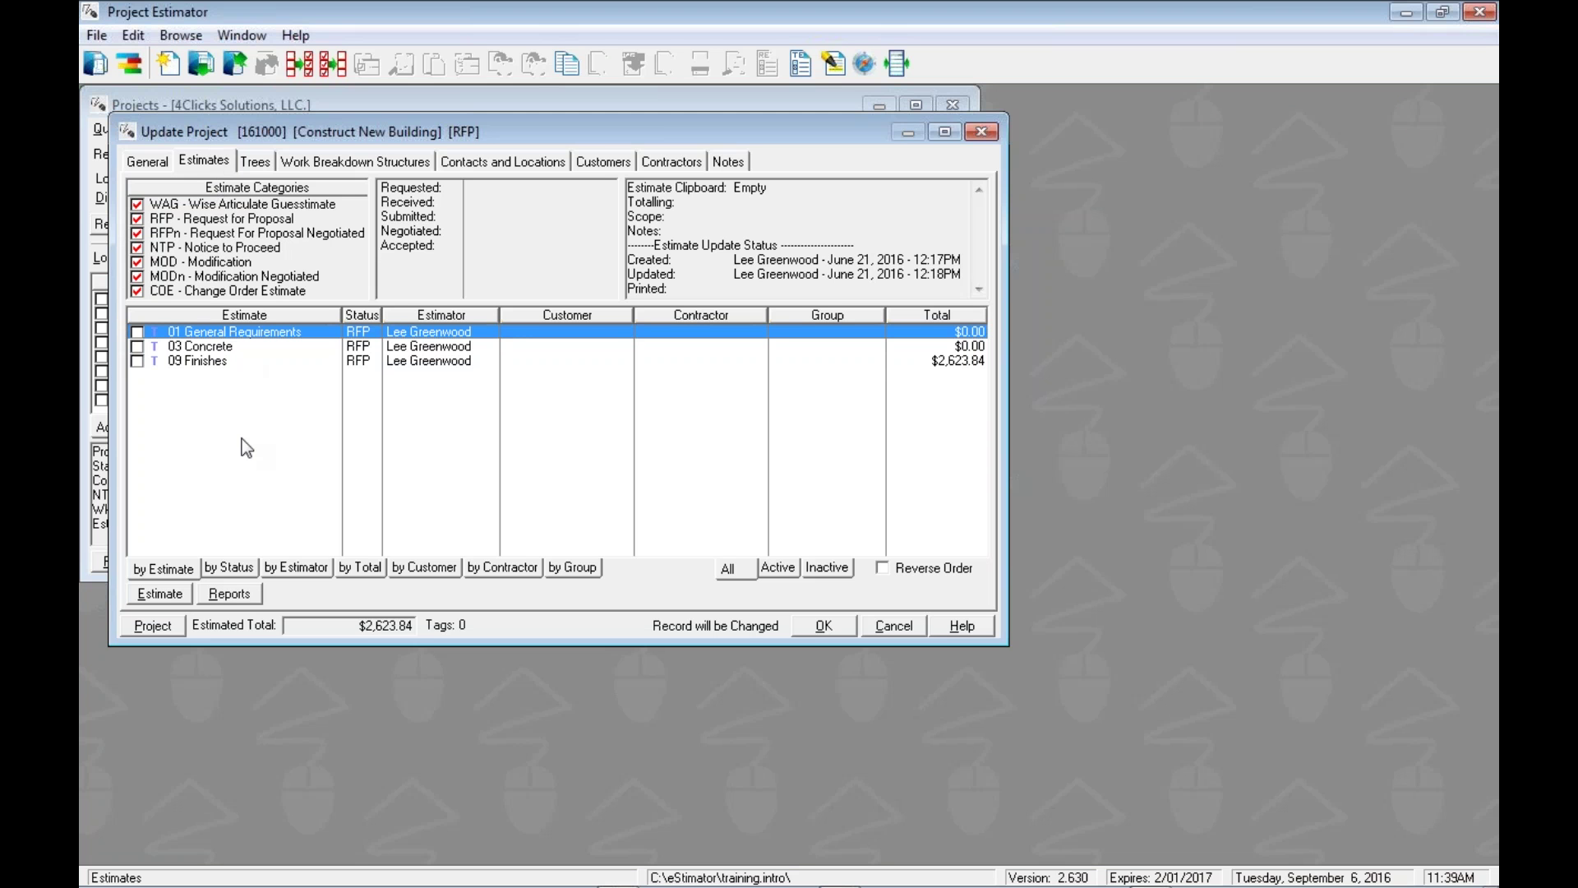
# - Insert a new estimate with the description 'Renovate Room' and save it
pyautogui.click(247, 360)
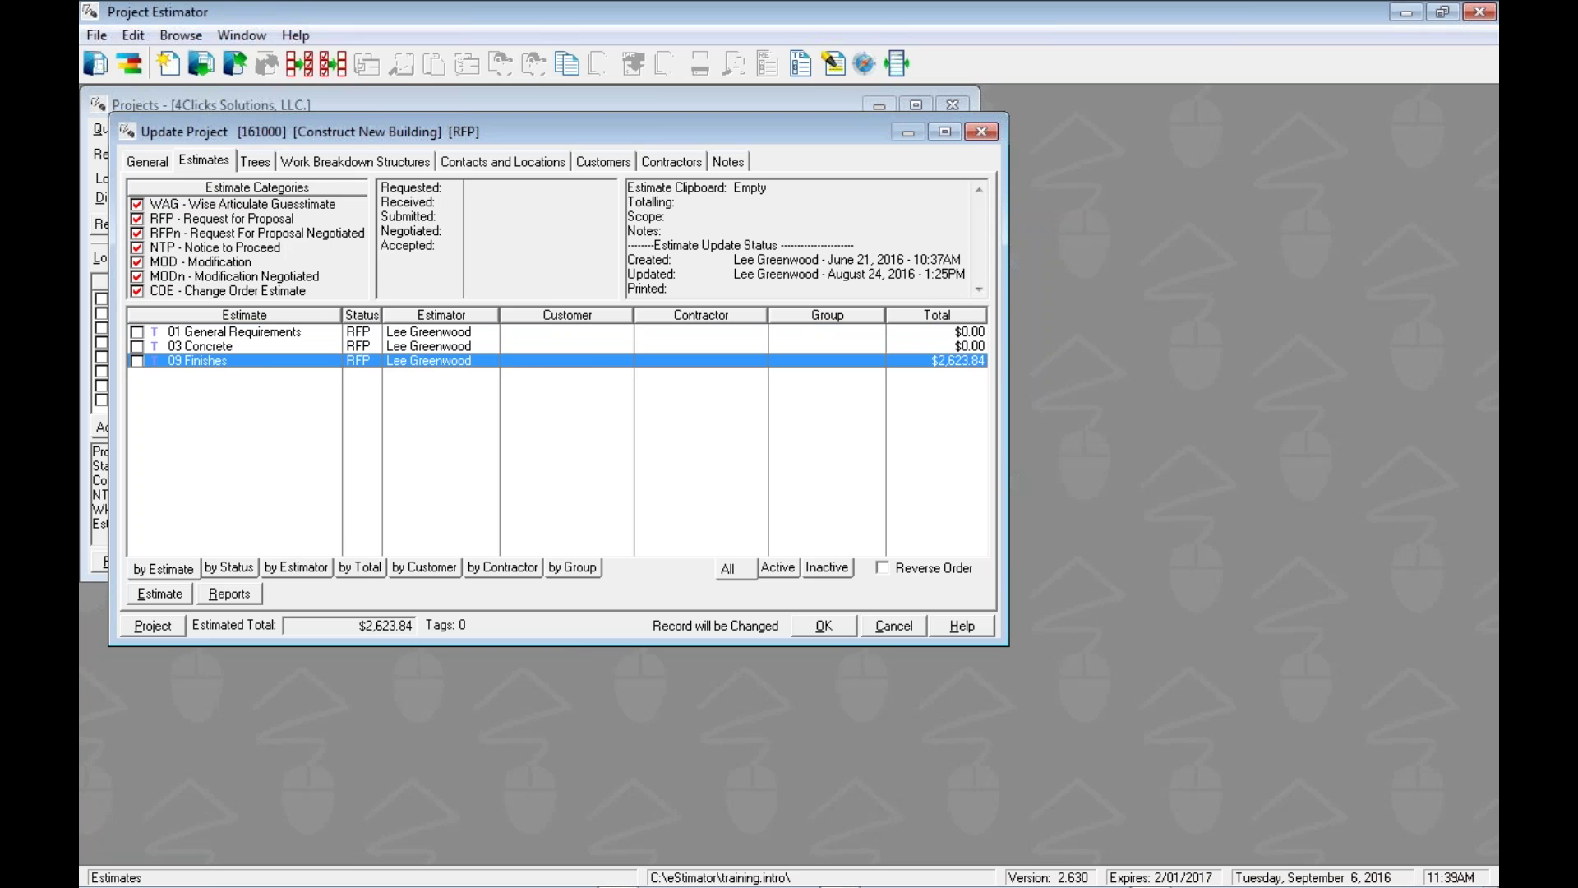
pyautogui.press('Insert')
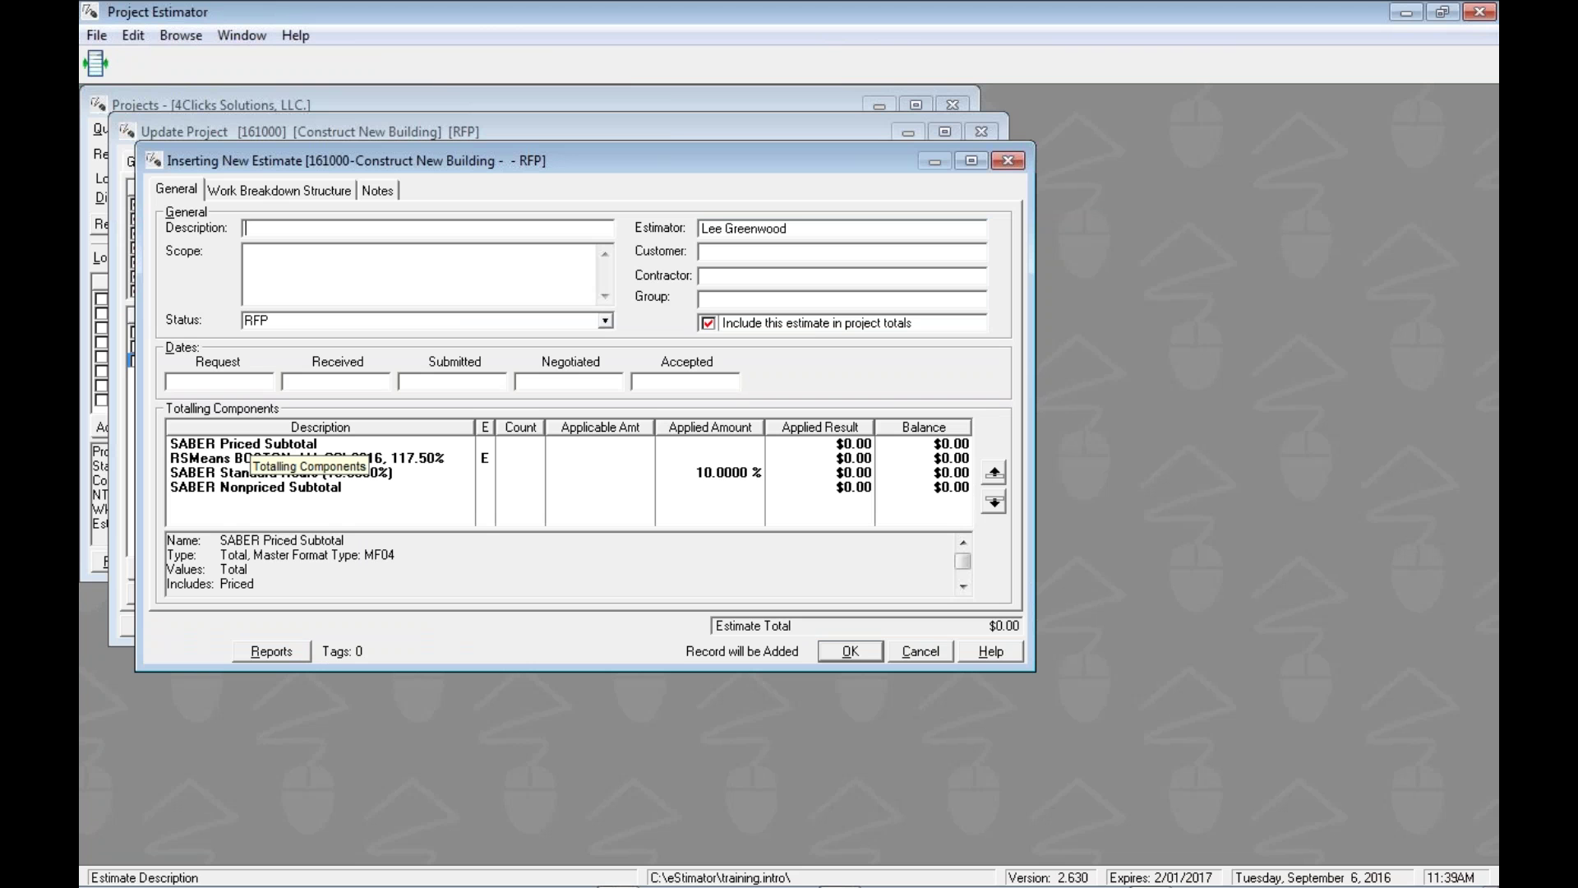
pyautogui.write('Renovate Room')
pyautogui.press('Return')
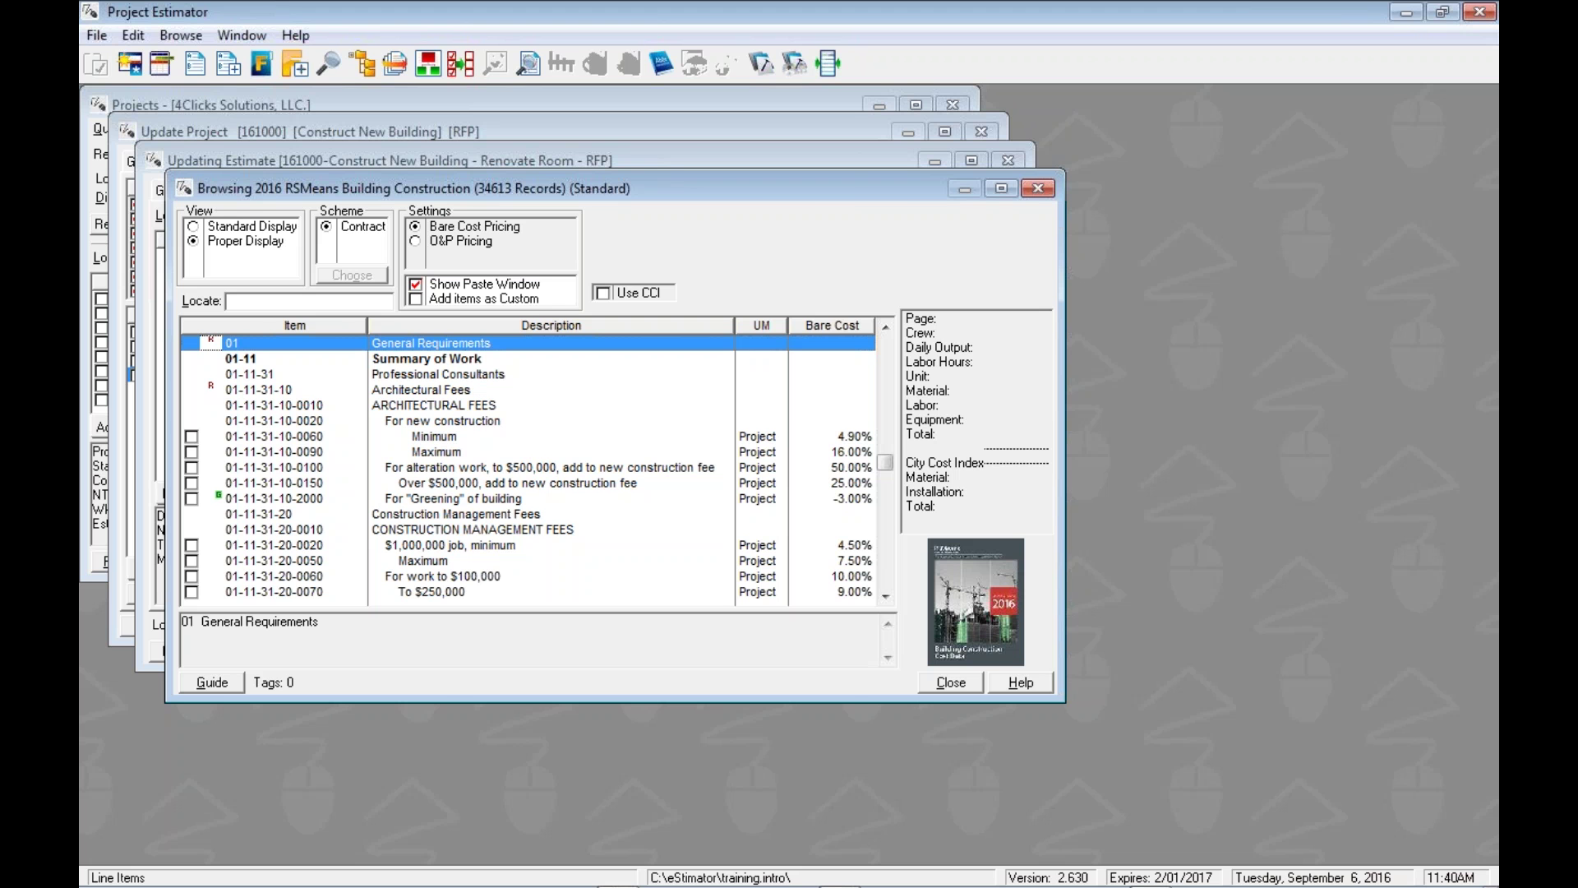
pyautogui.hotkey('alt', 'g')
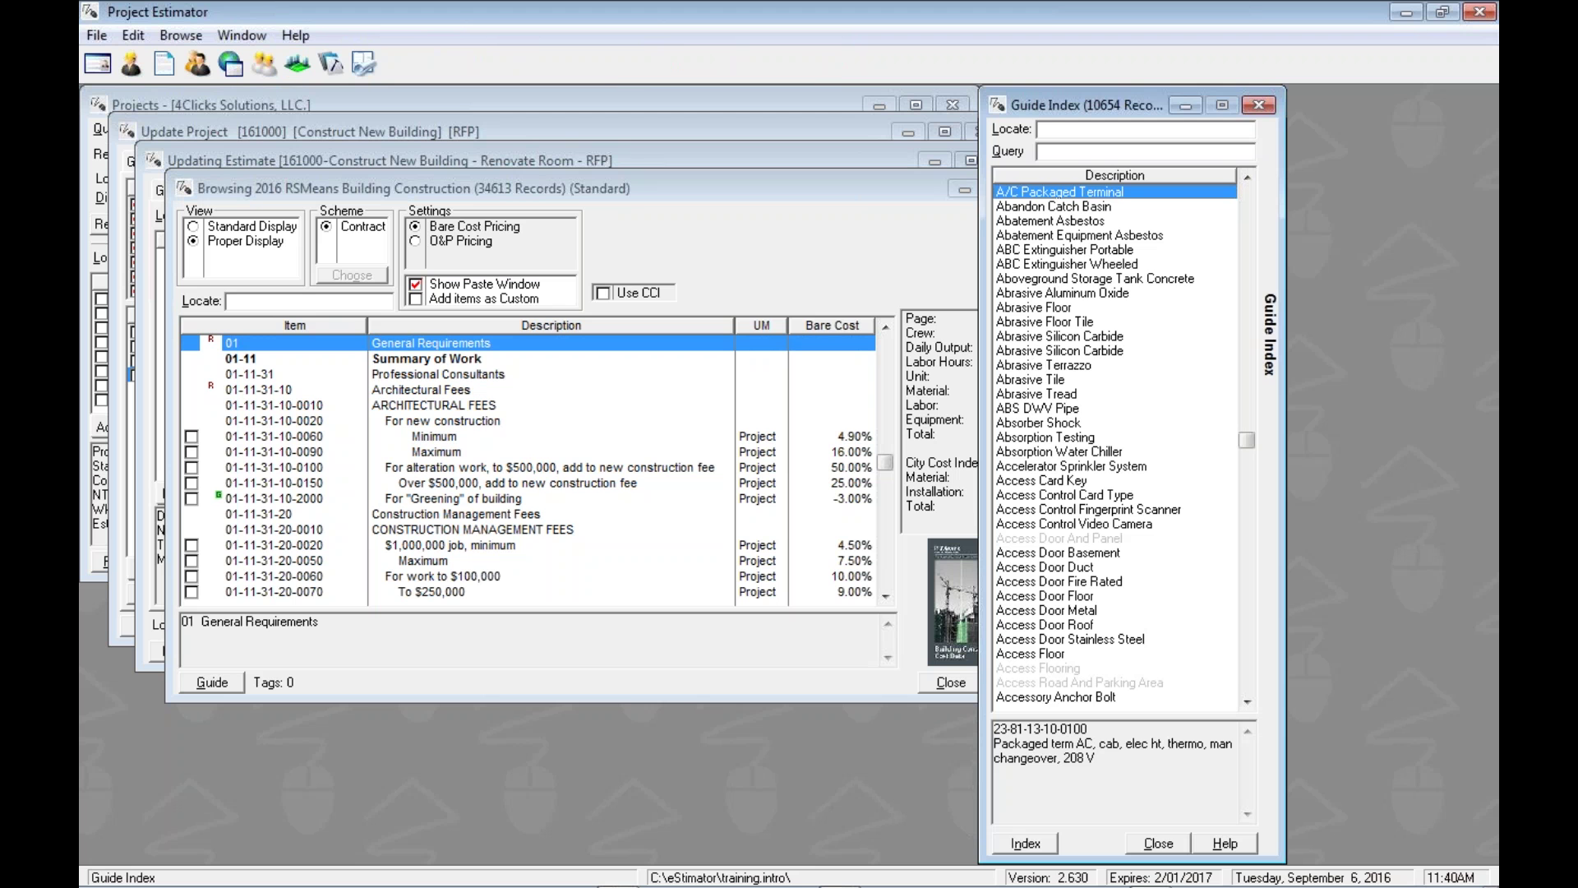
pyautogui.write('dumps')
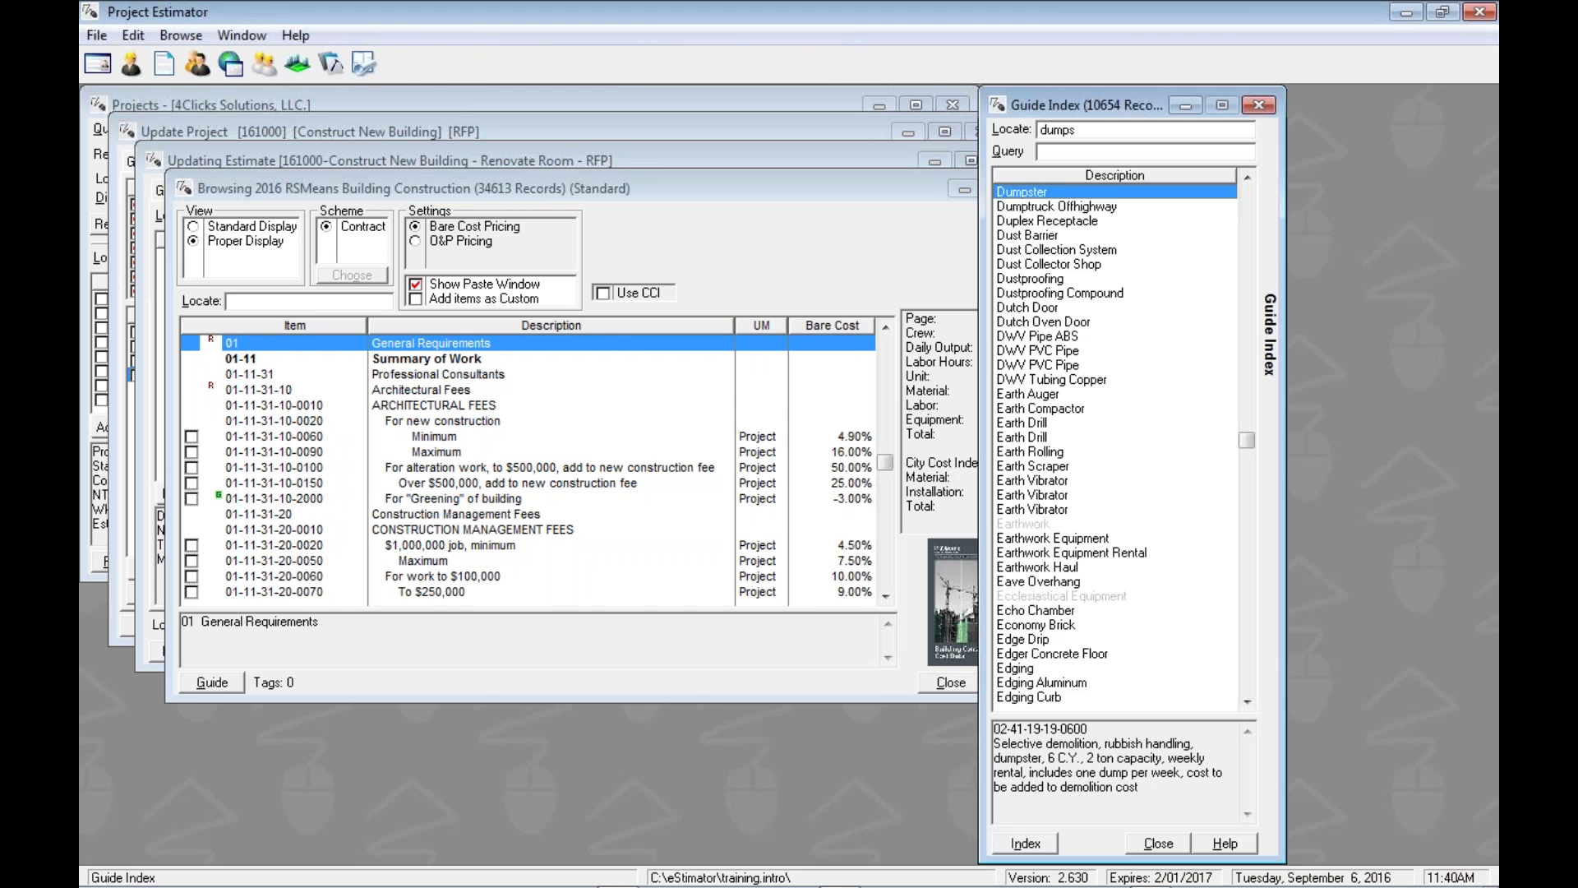
pyautogui.press('Return')
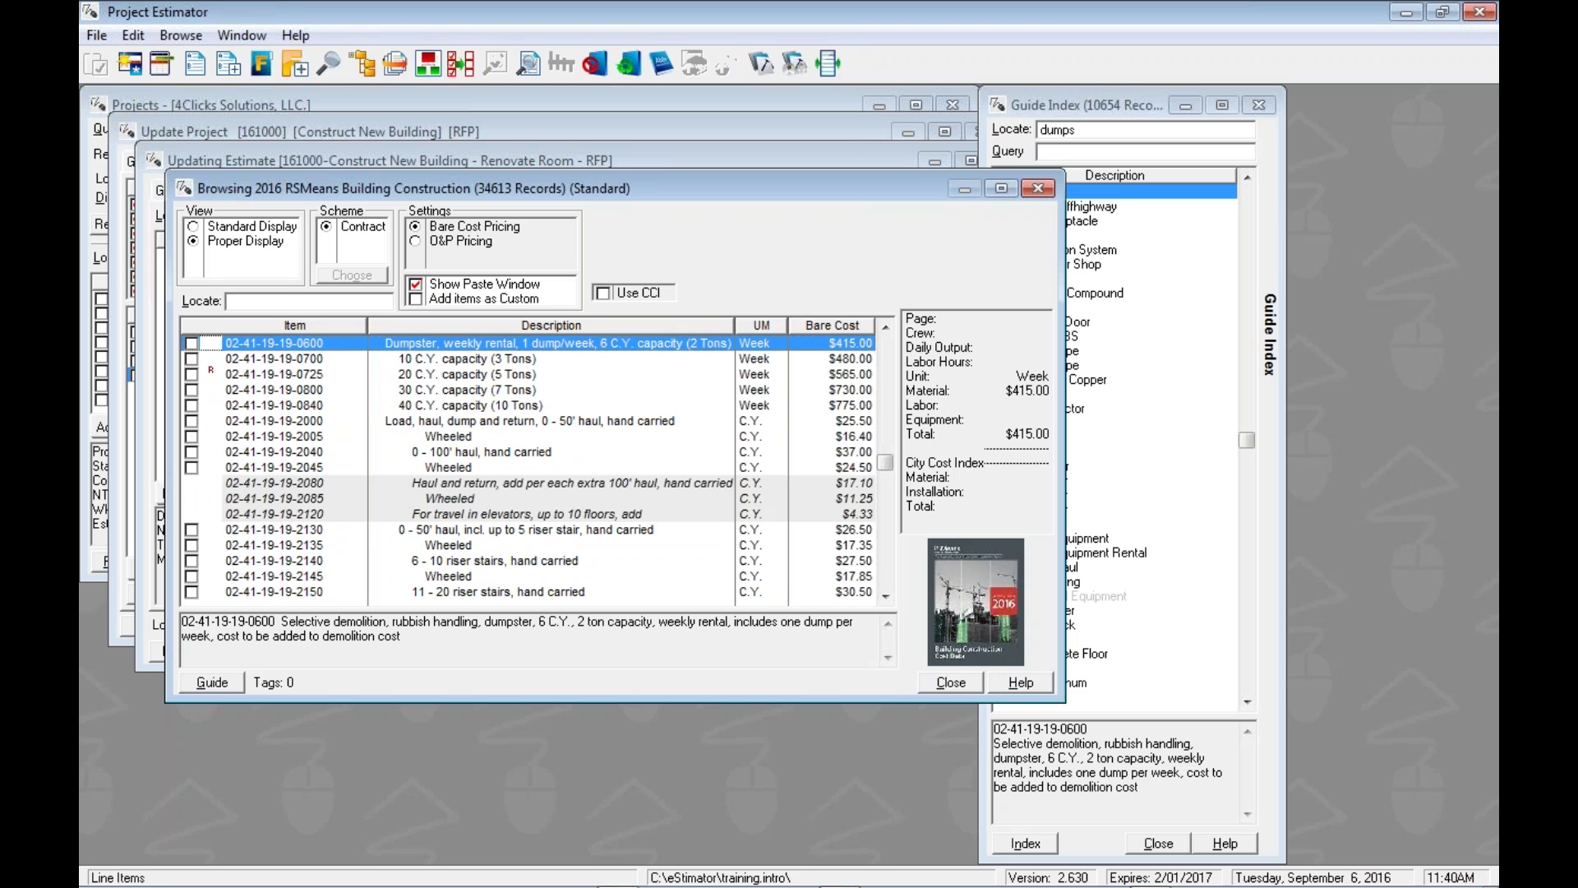
pyautogui.press('space')
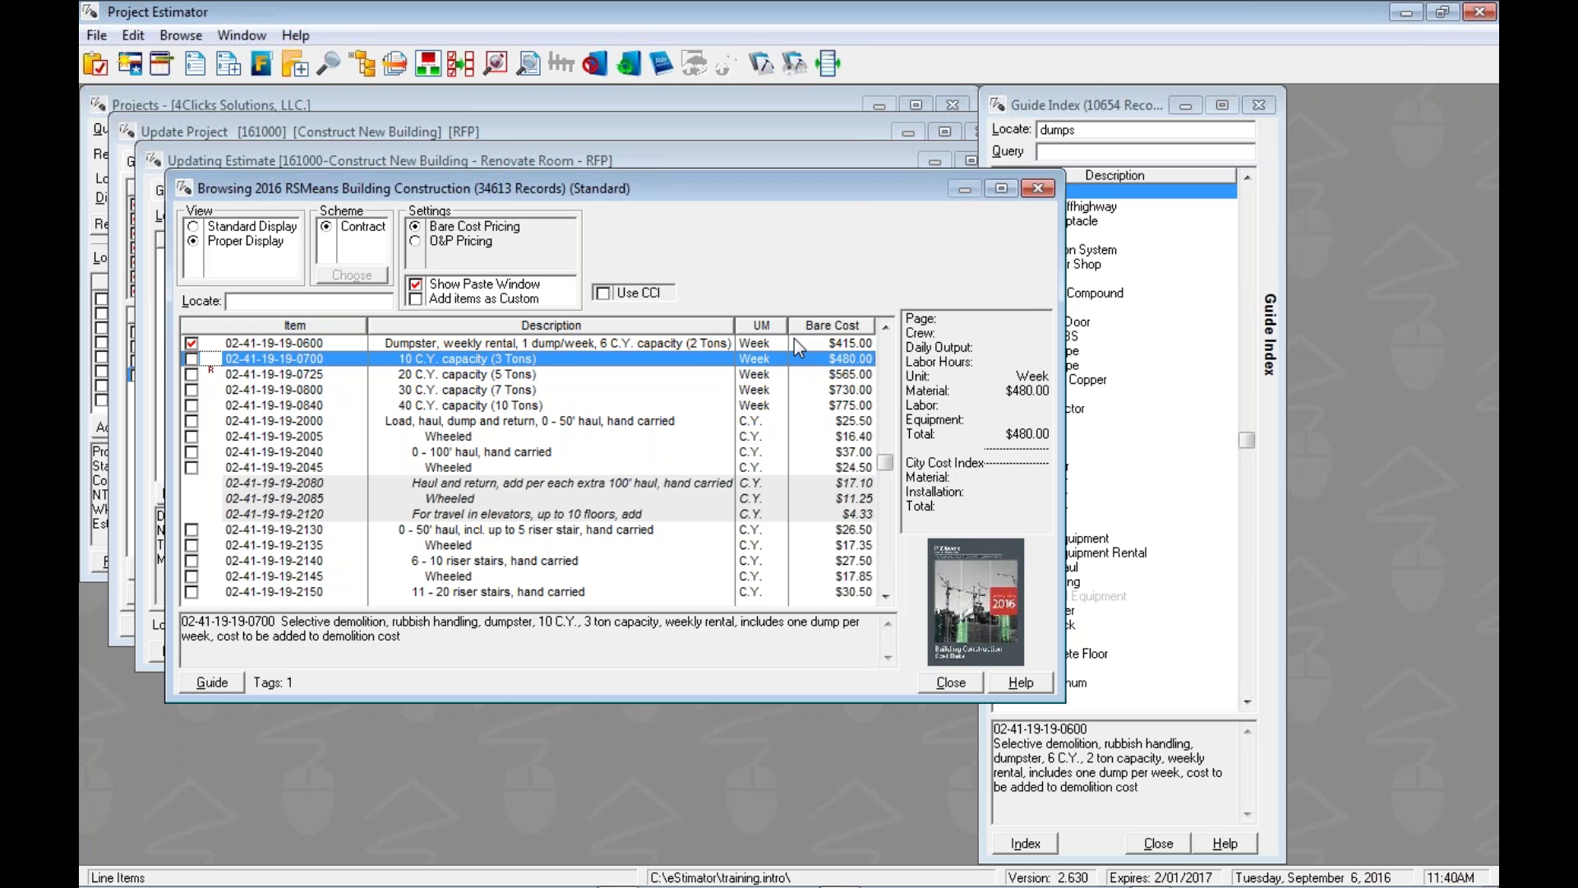
pyautogui.press('Down')
pyautogui.press('Down')
pyautogui.press('Down')
pyautogui.press('Down')
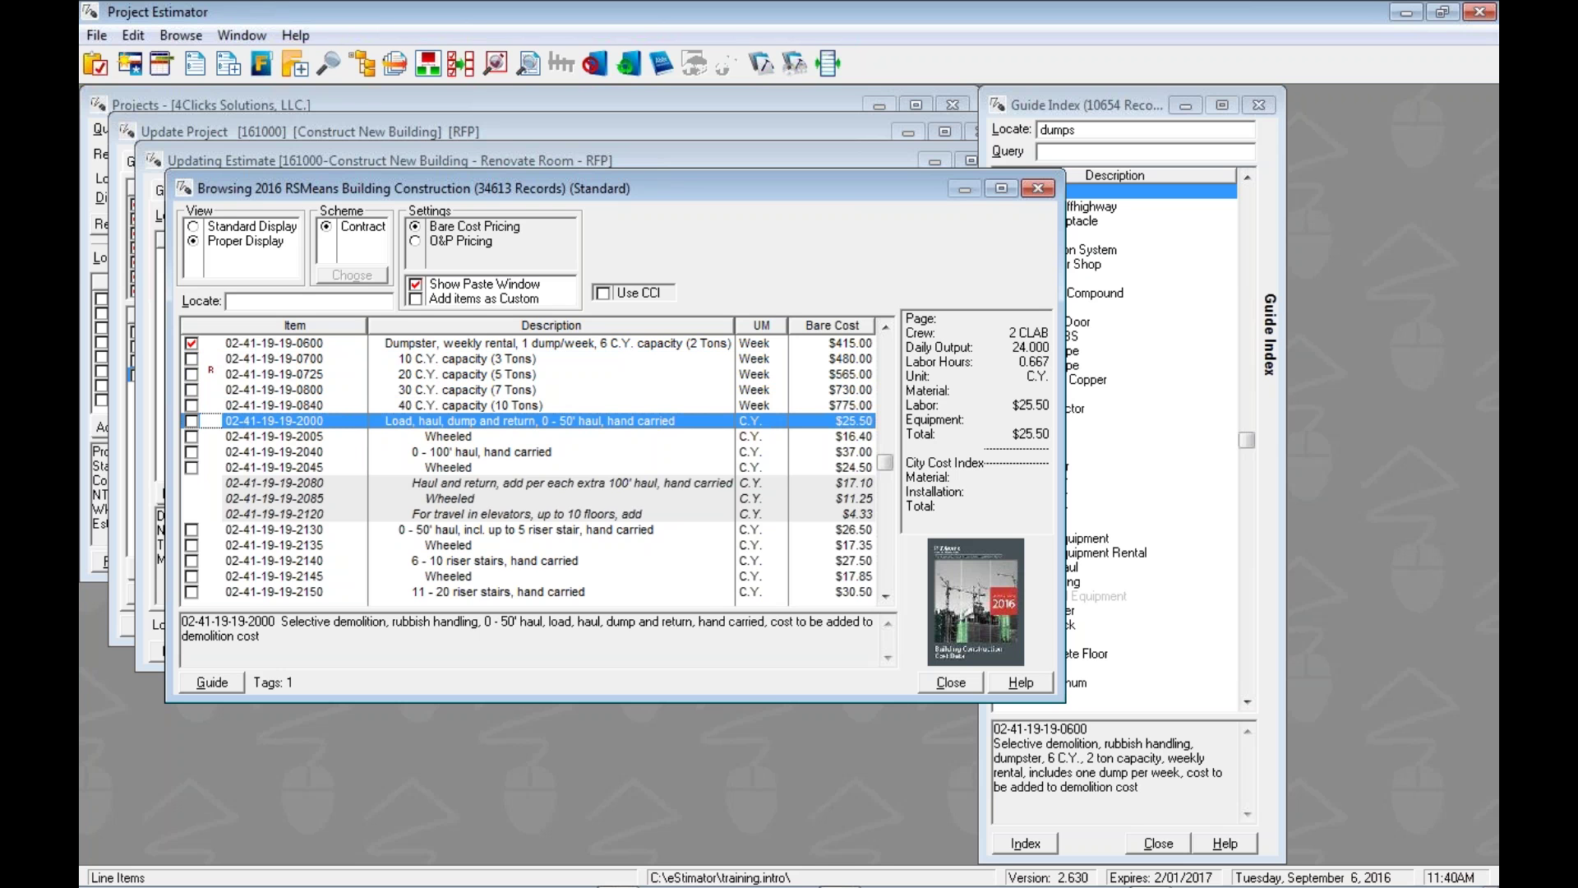
pyautogui.press('space')
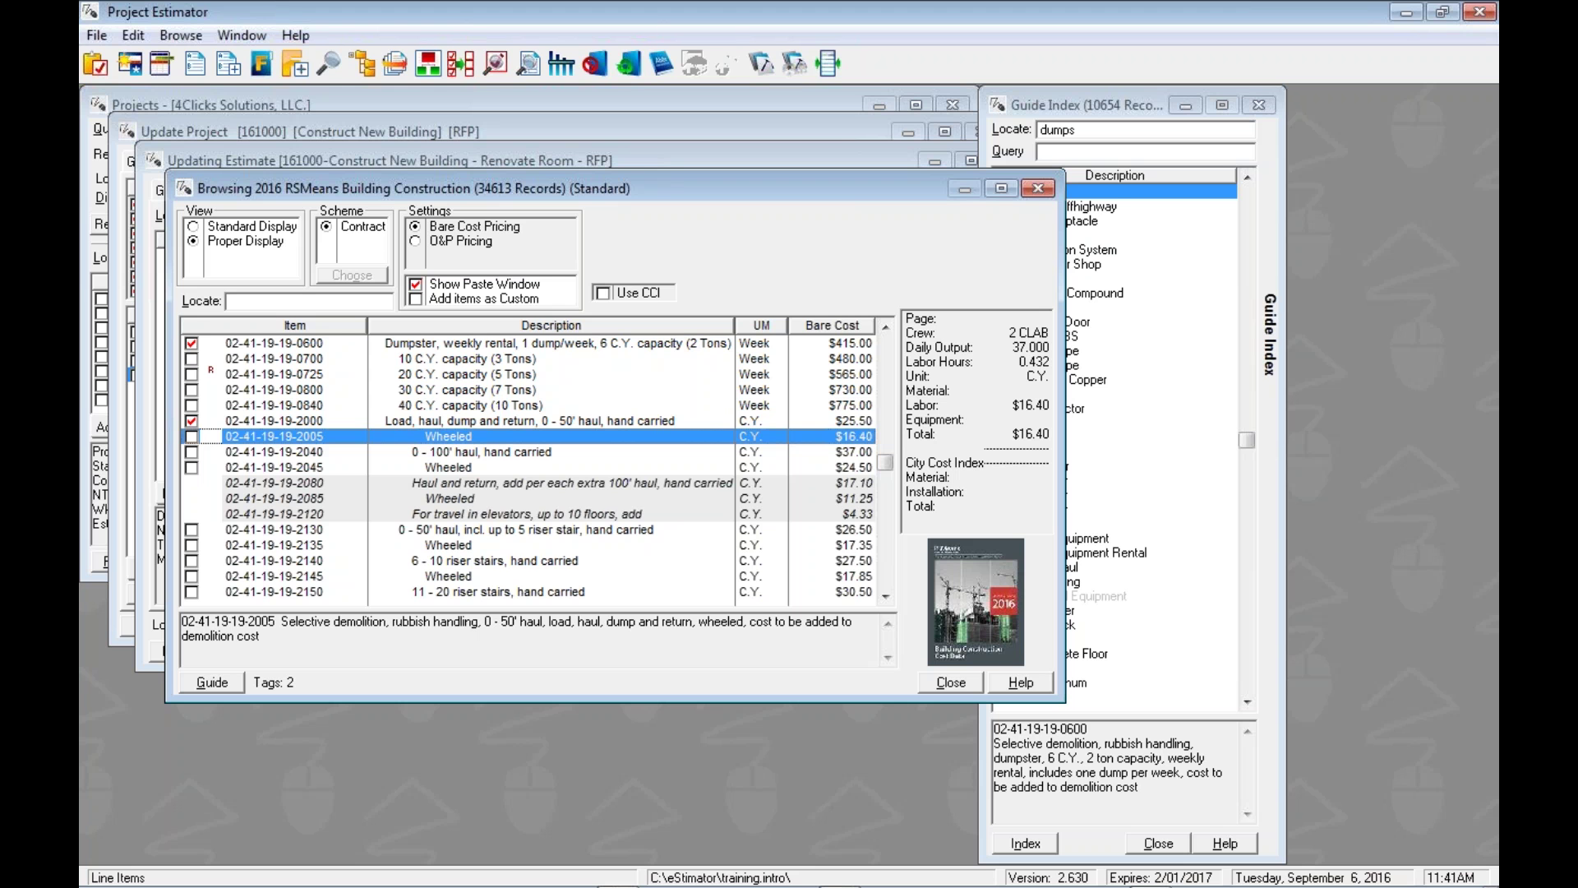
pyautogui.write('09')
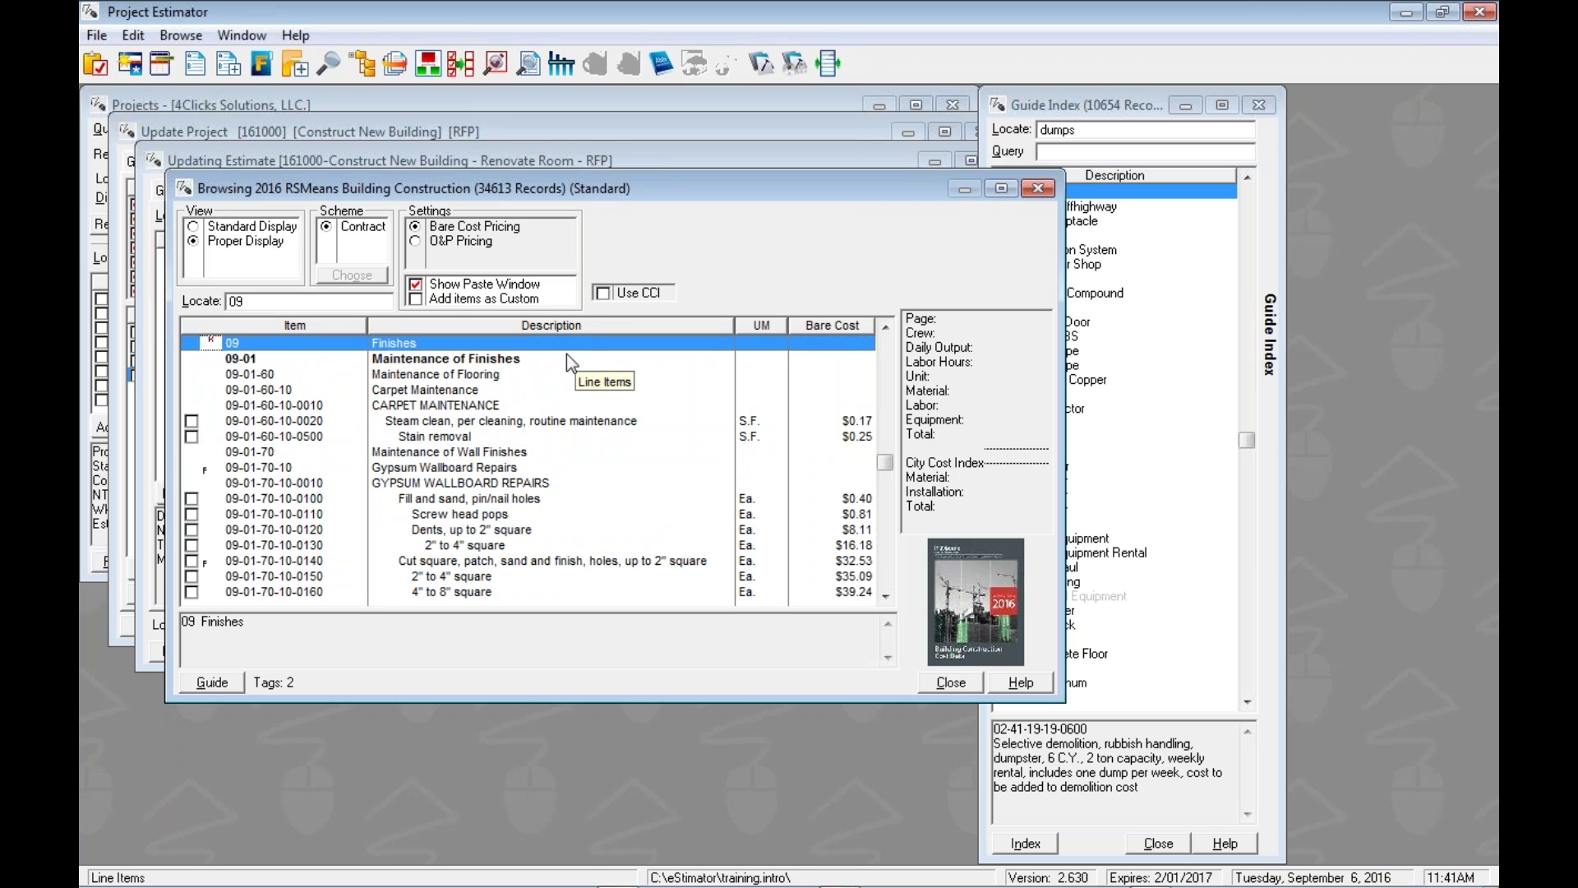
pyautogui.scroll(-6, 566, 353)
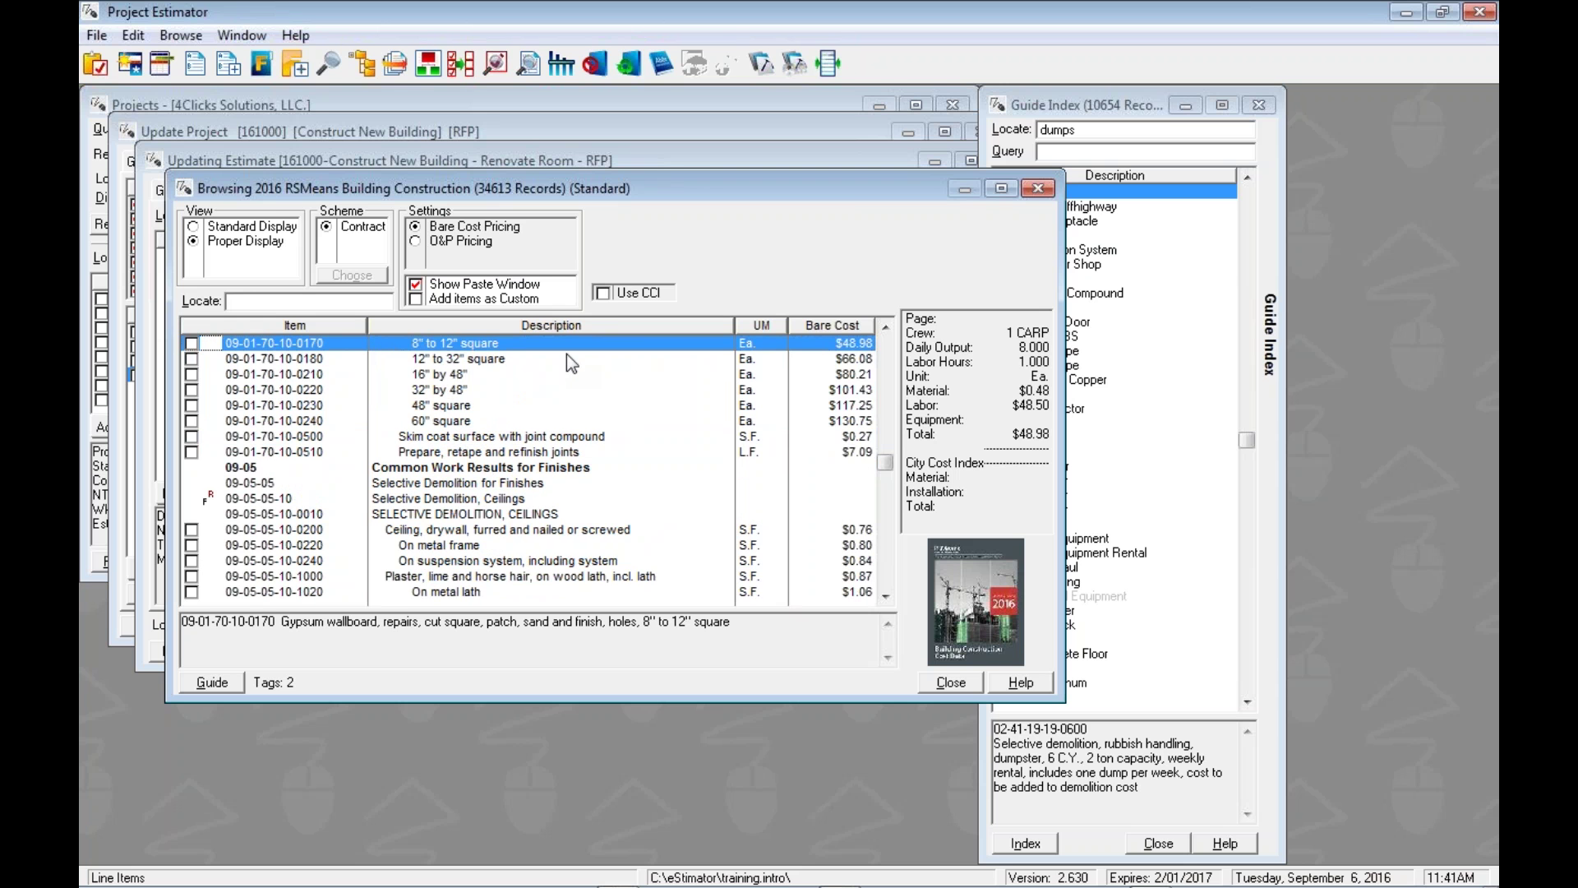
pyautogui.press('Down')
pyautogui.press('Down')
pyautogui.press('Down')
pyautogui.press('Down')
pyautogui.press('Down')
pyautogui.press('Down')
pyautogui.press('Down')
pyautogui.press('Down')
pyautogui.press('Down')
pyautogui.press('Down')
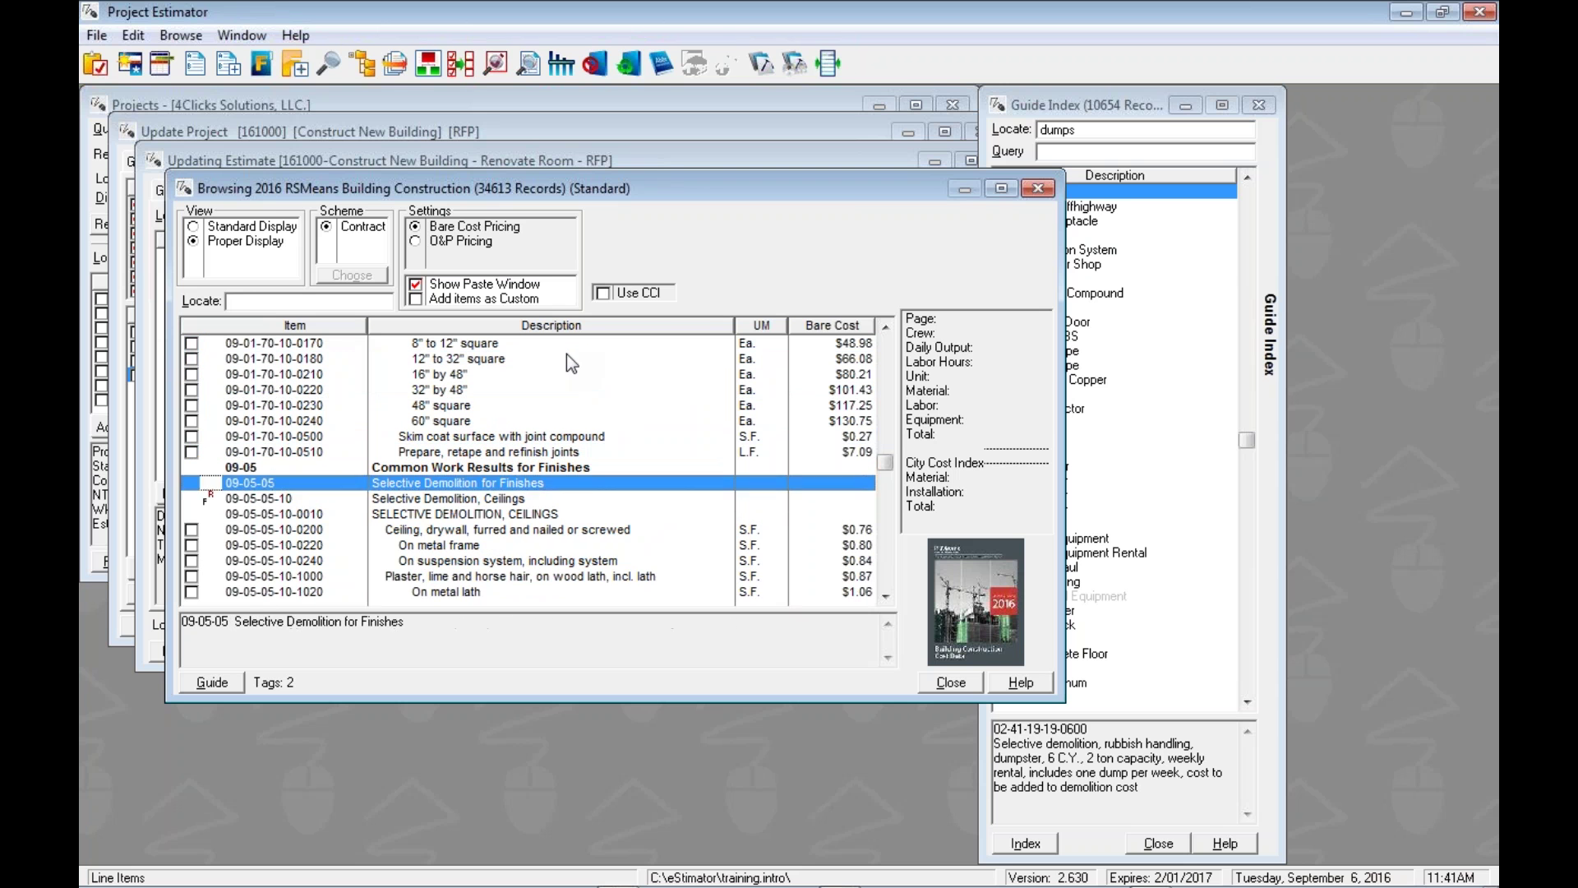
pyautogui.press('Down')
pyautogui.press('Down')
pyautogui.press('Down')
pyautogui.press('Down')
pyautogui.press('Down')
pyautogui.press('Down')
pyautogui.press('Down')
pyautogui.press('Down')
pyautogui.press('Down')
pyautogui.press('Down')
pyautogui.press('Down')
pyautogui.press('Down')
pyautogui.press('Down')
pyautogui.press('Down')
pyautogui.press('Down')
pyautogui.press('Down')
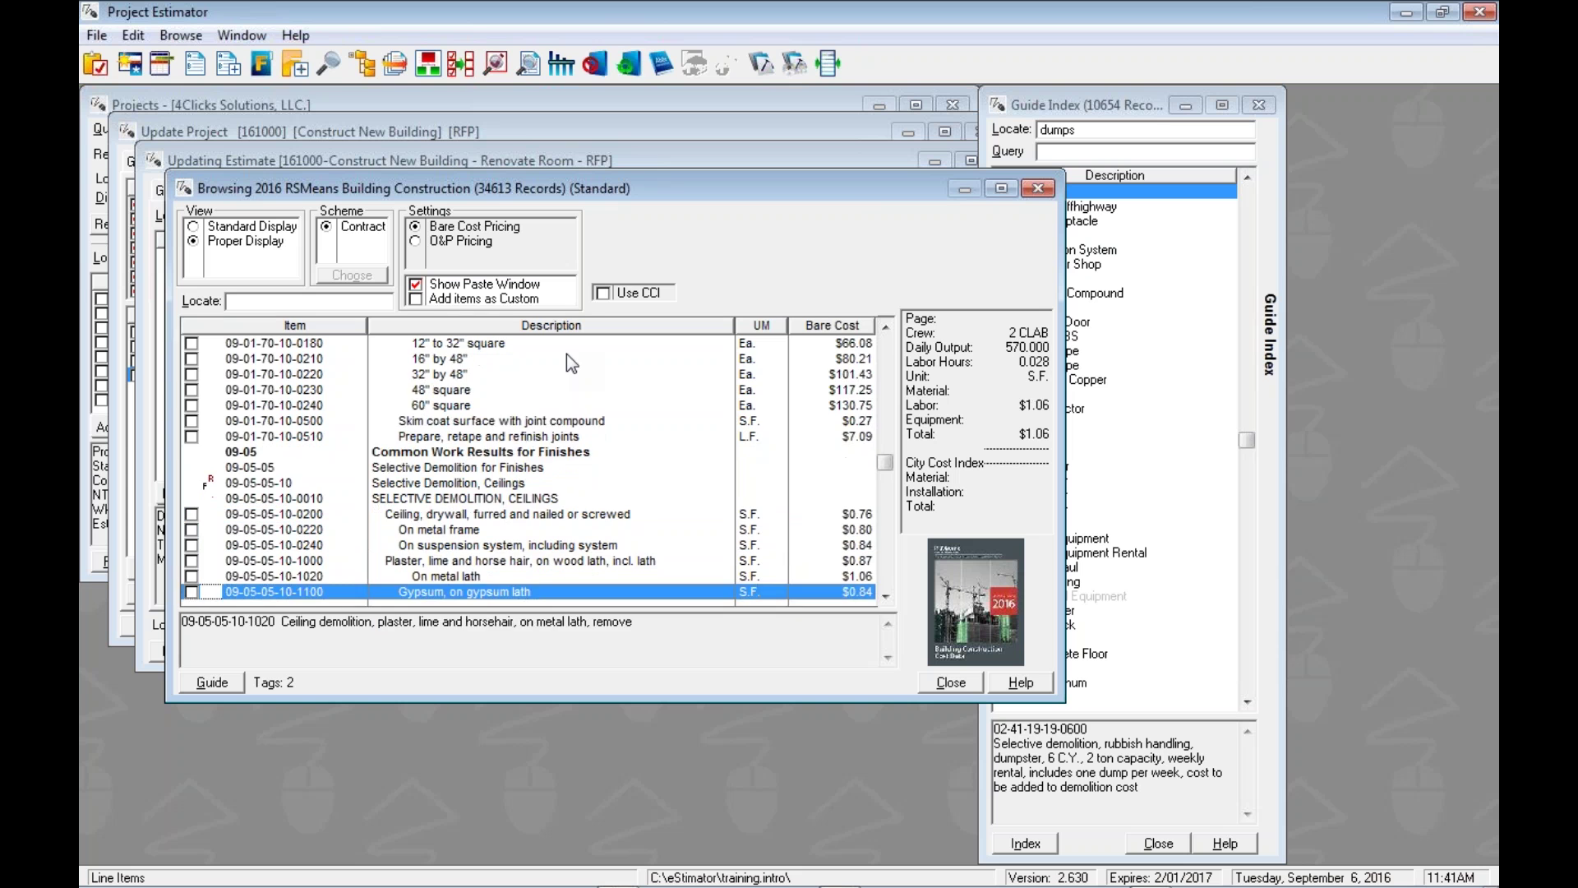
pyautogui.press('Up')
pyautogui.press('Up')
pyautogui.press('Up')
pyautogui.press('Up')
pyautogui.press('Up')
pyautogui.press('Up')
pyautogui.press('Up')
pyautogui.press('Down')
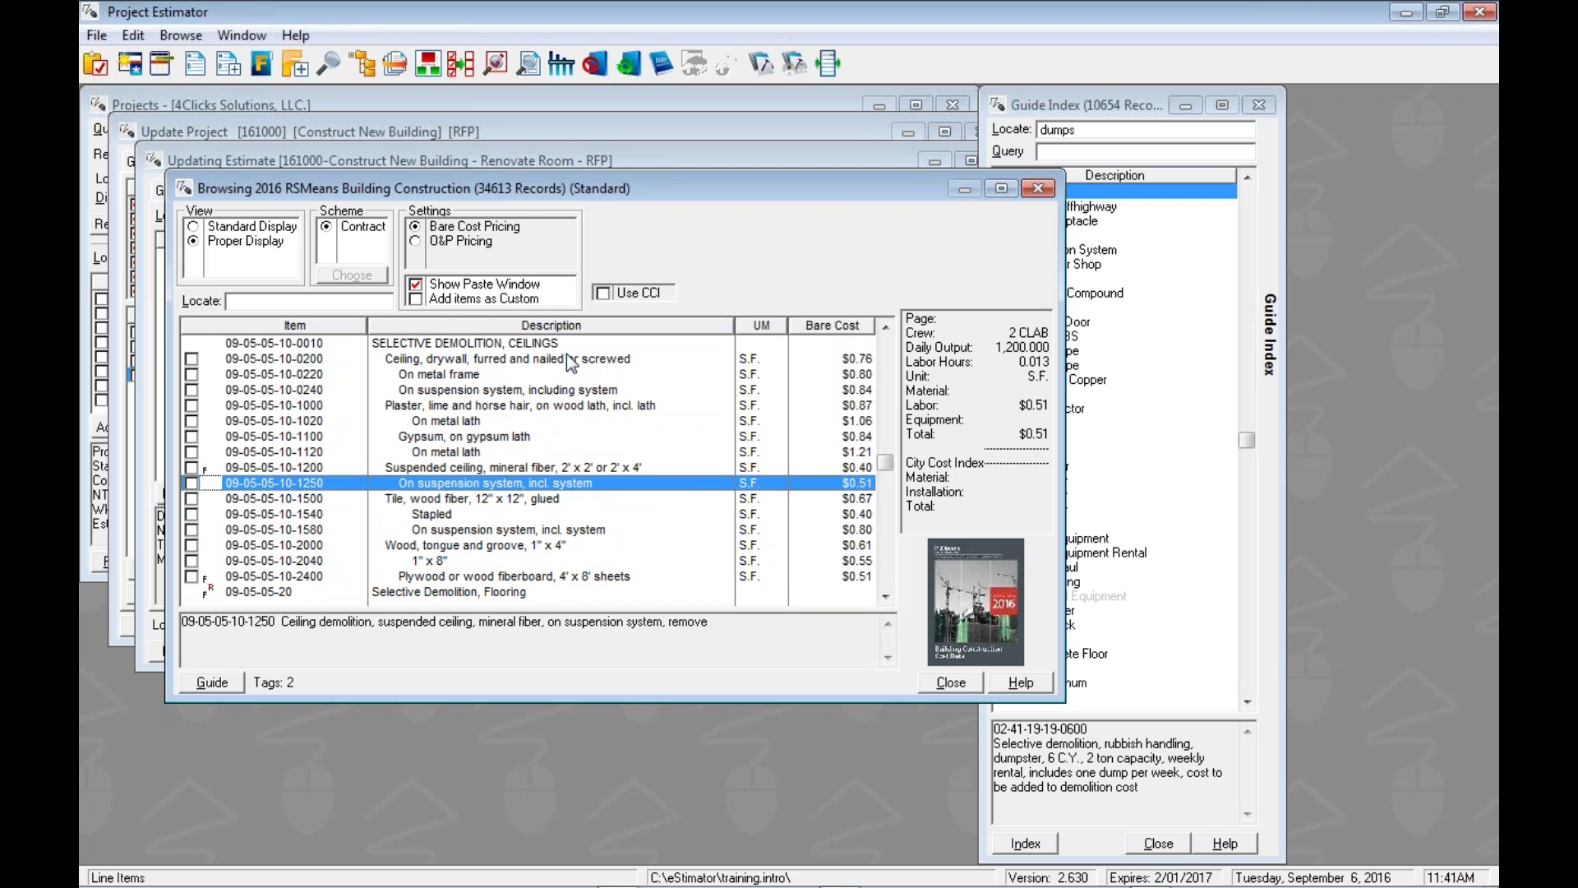
pyautogui.press('space')
pyautogui.press('Down')
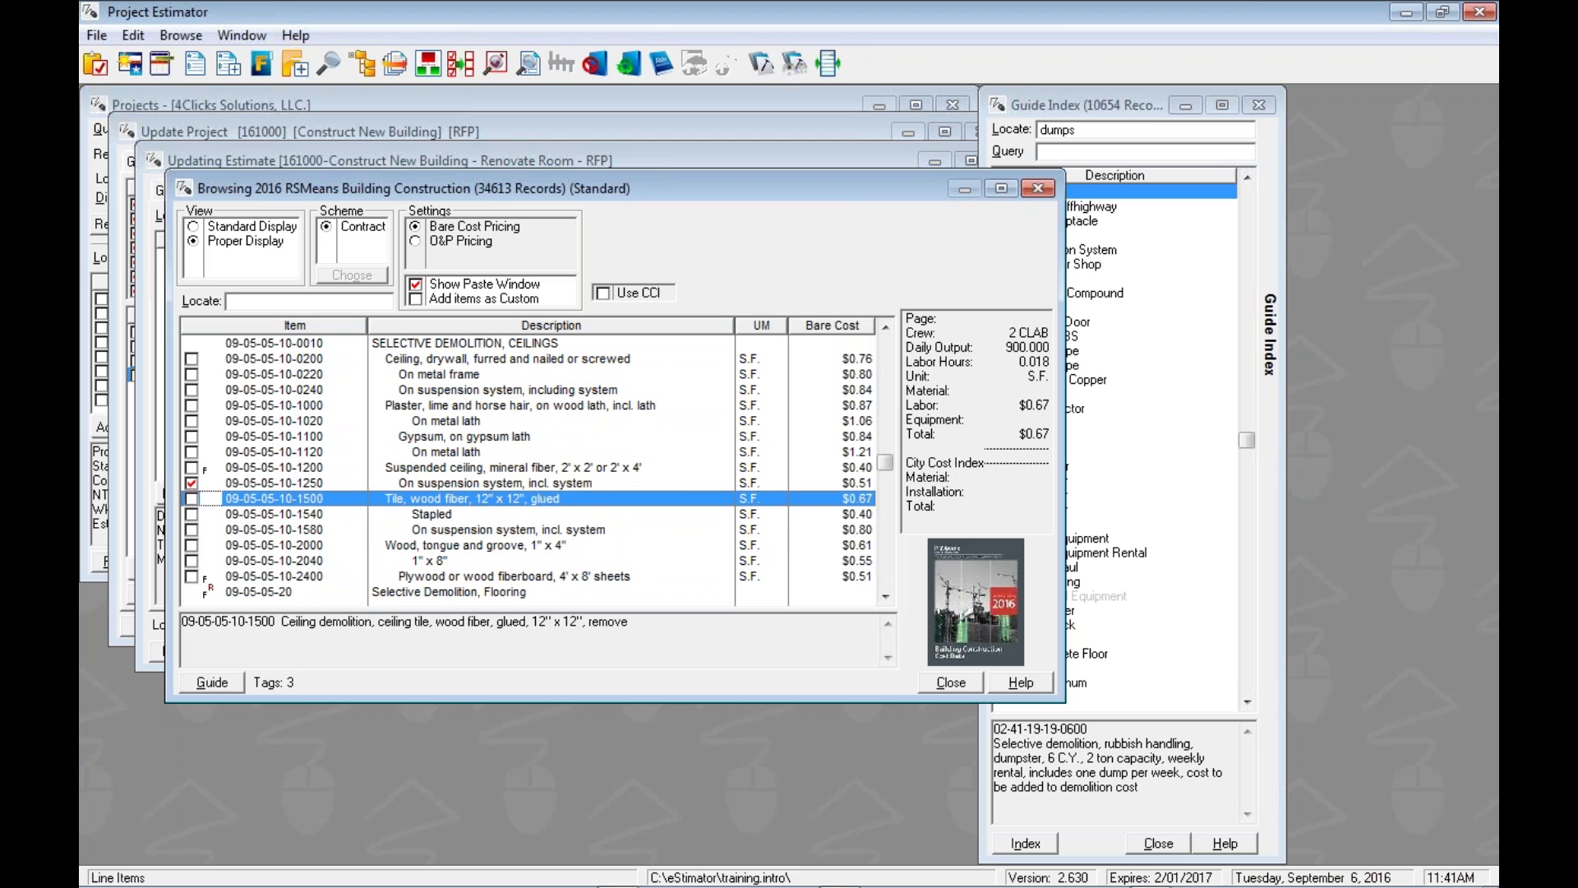
pyautogui.press('pagedown')
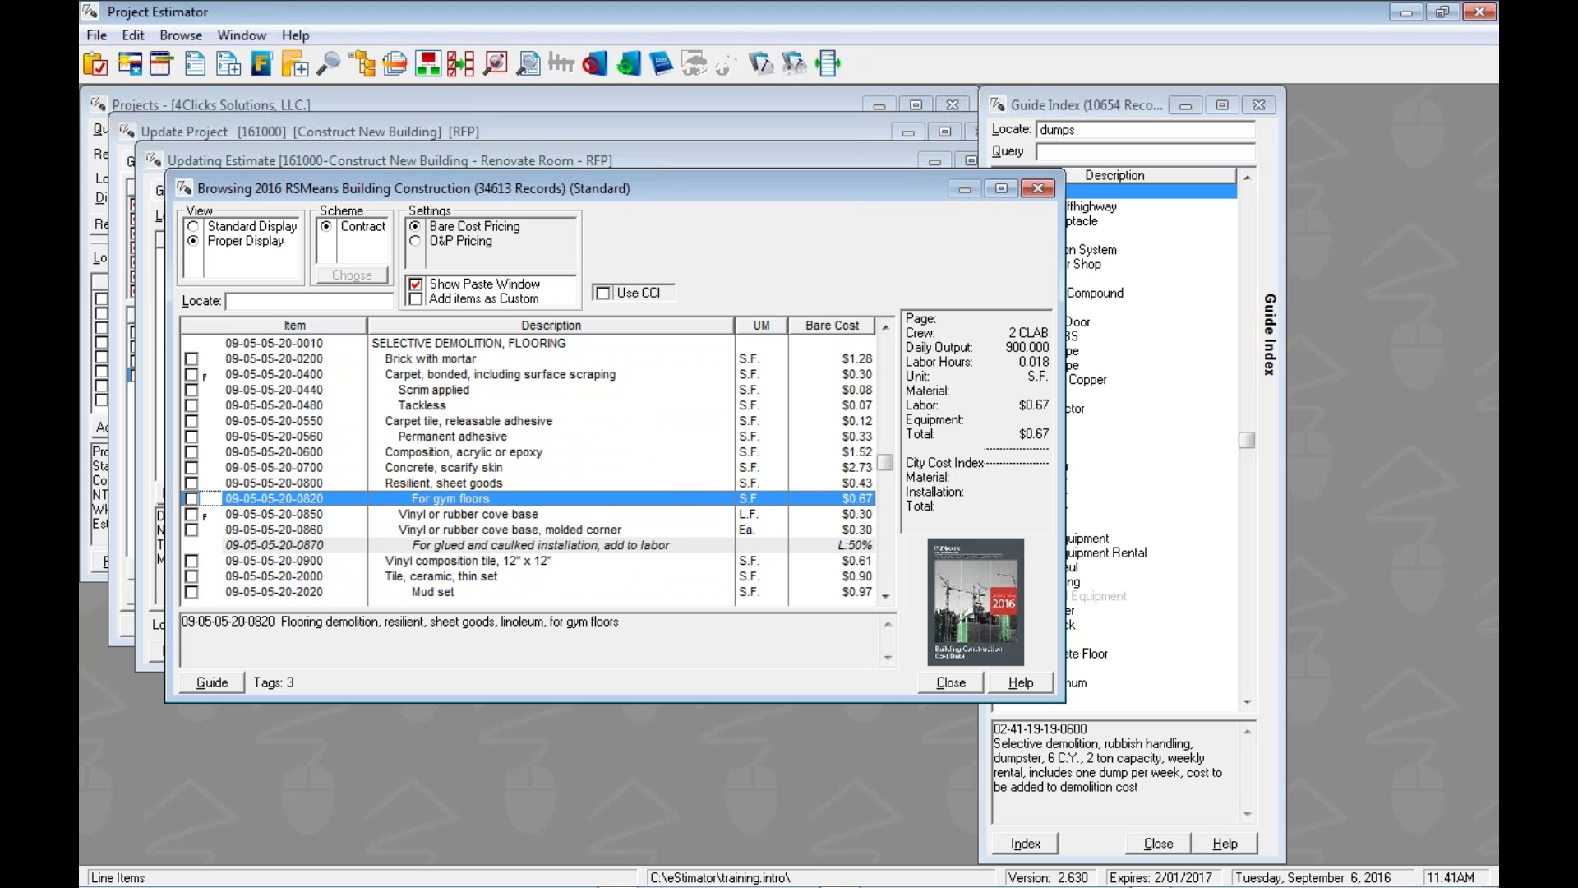
pyautogui.press('Up')
pyautogui.press('Up')
pyautogui.press('Up')
pyautogui.press('Up')
pyautogui.press('Up')
pyautogui.press('Up')
pyautogui.press('Up')
pyautogui.press('Up')
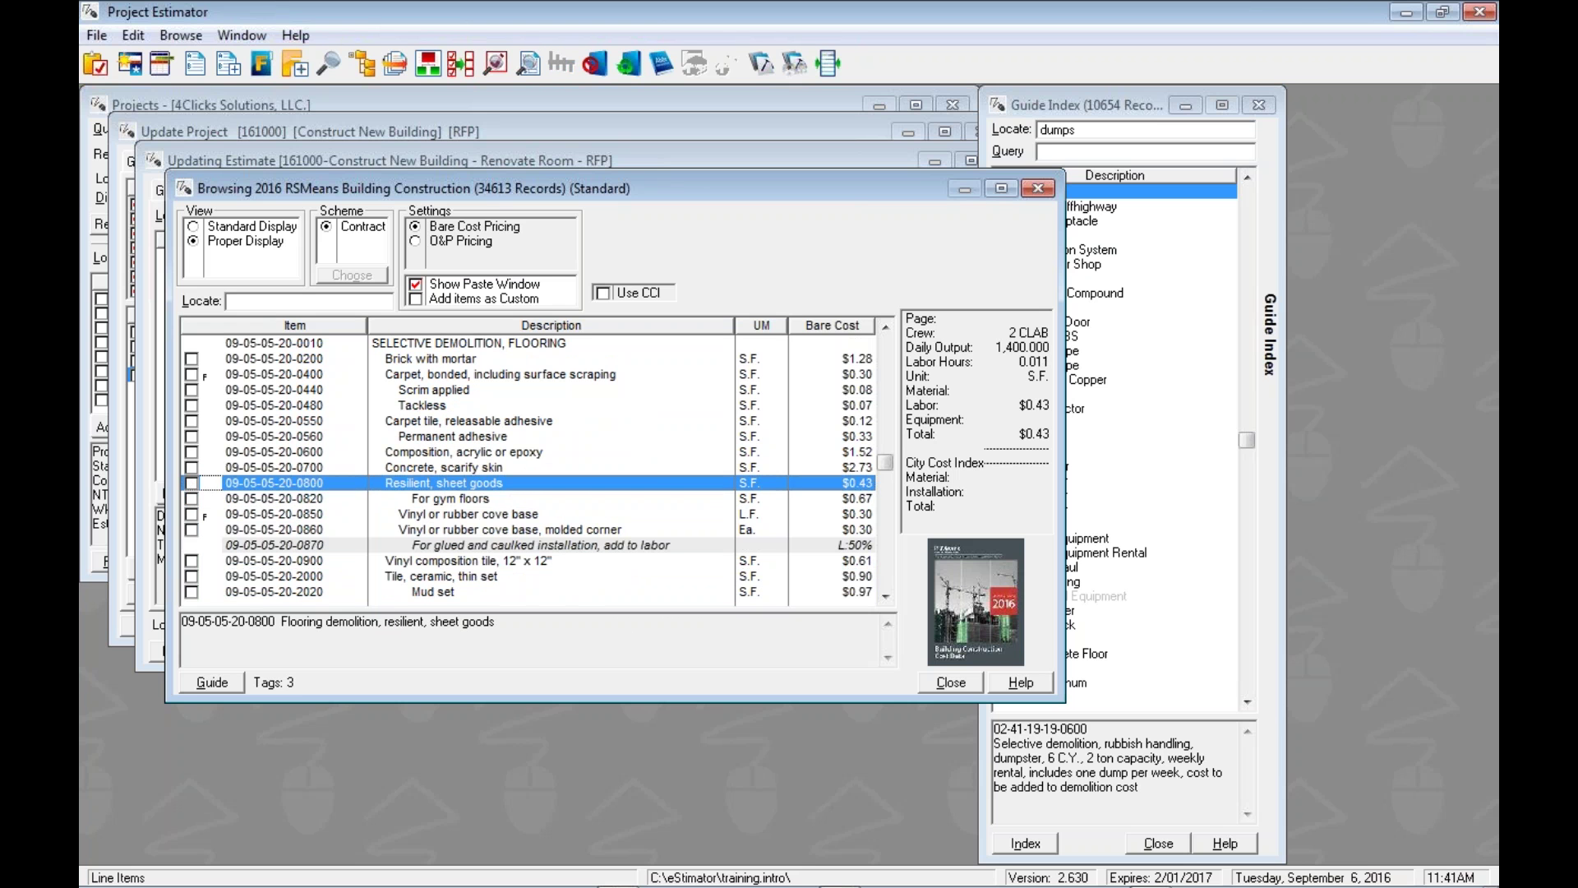
pyautogui.press('space')
pyautogui.press('Down')
pyautogui.press('Down')
pyautogui.press('Down')
pyautogui.press('Down')
pyautogui.press('Down')
pyautogui.press('Down')
pyautogui.press('Down')
pyautogui.press('Down')
pyautogui.press('Down')
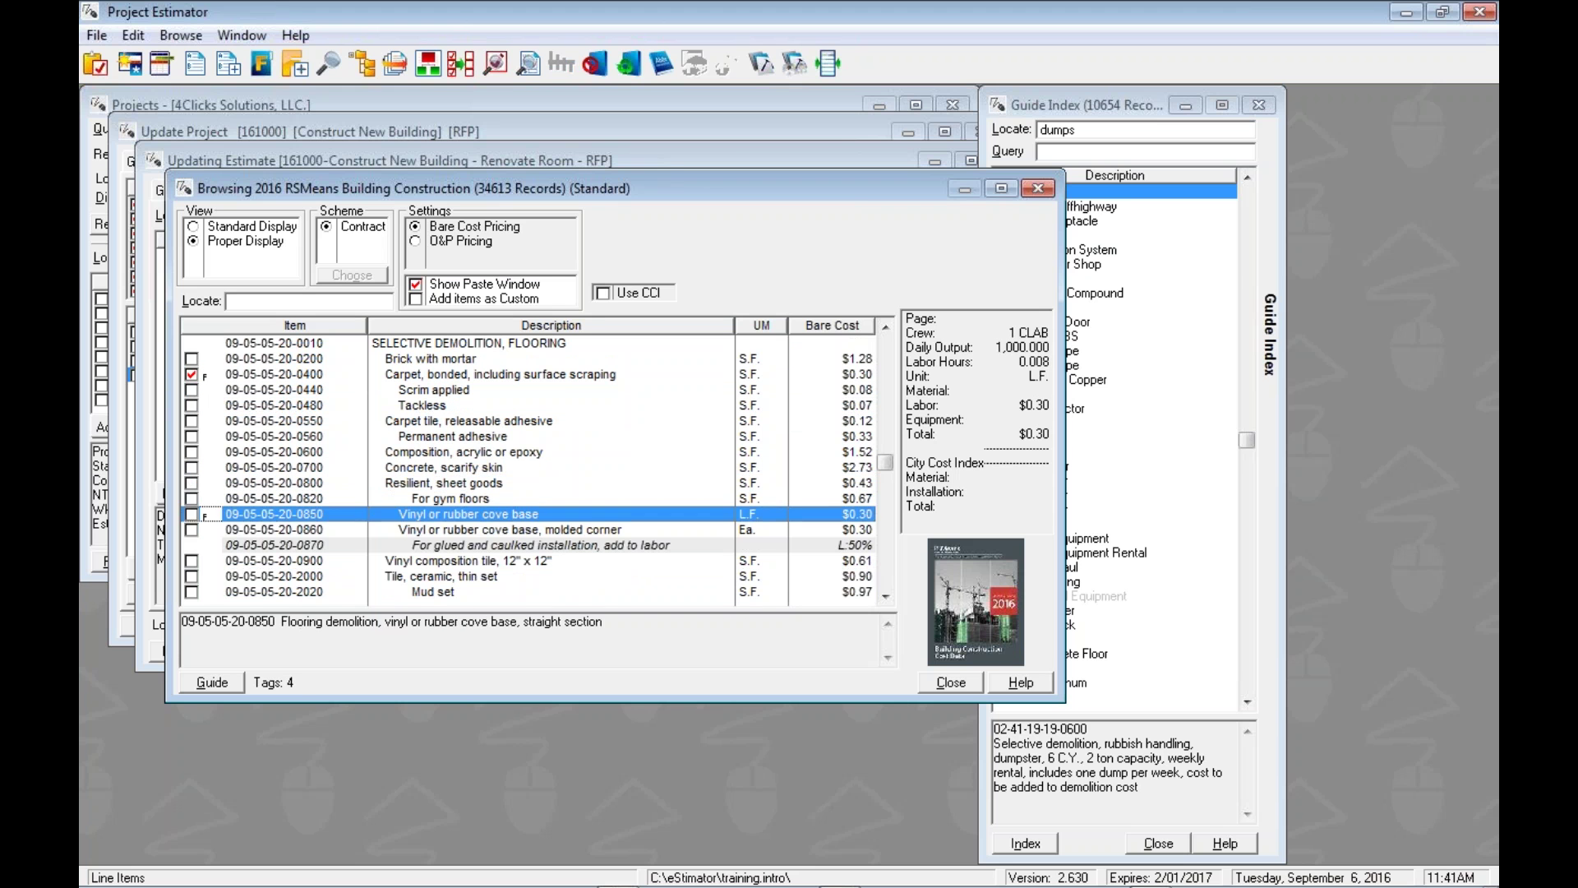
pyautogui.press('space')
pyautogui.press('Down')
pyautogui.press('space')
pyautogui.press('Down')
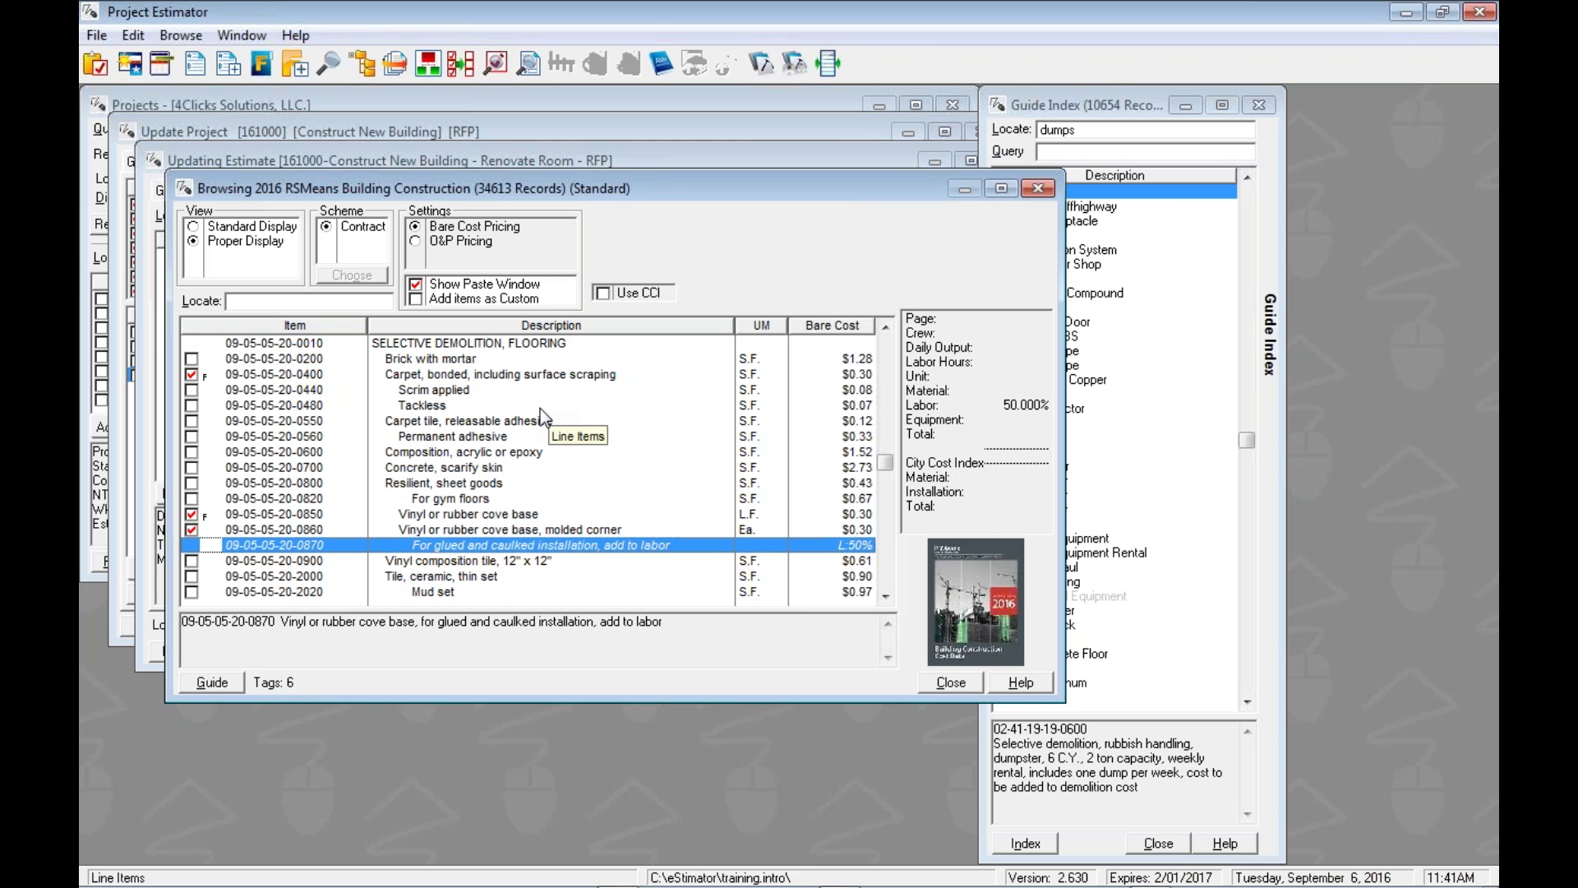
pyautogui.hotkey('ctrl', 'Tab')
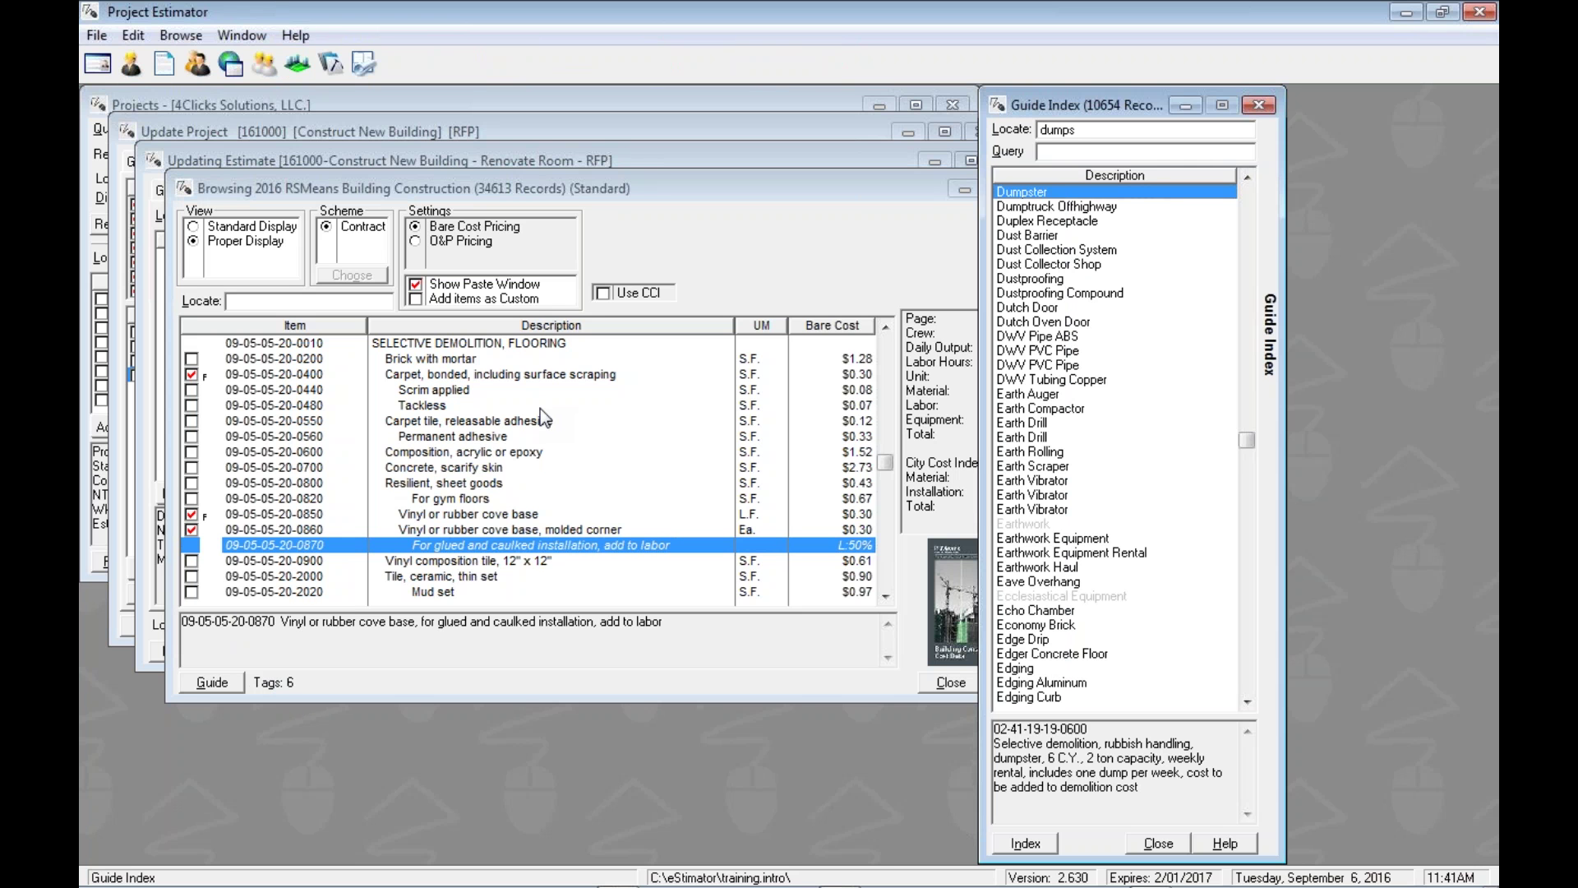
pyautogui.press('BackSpace')
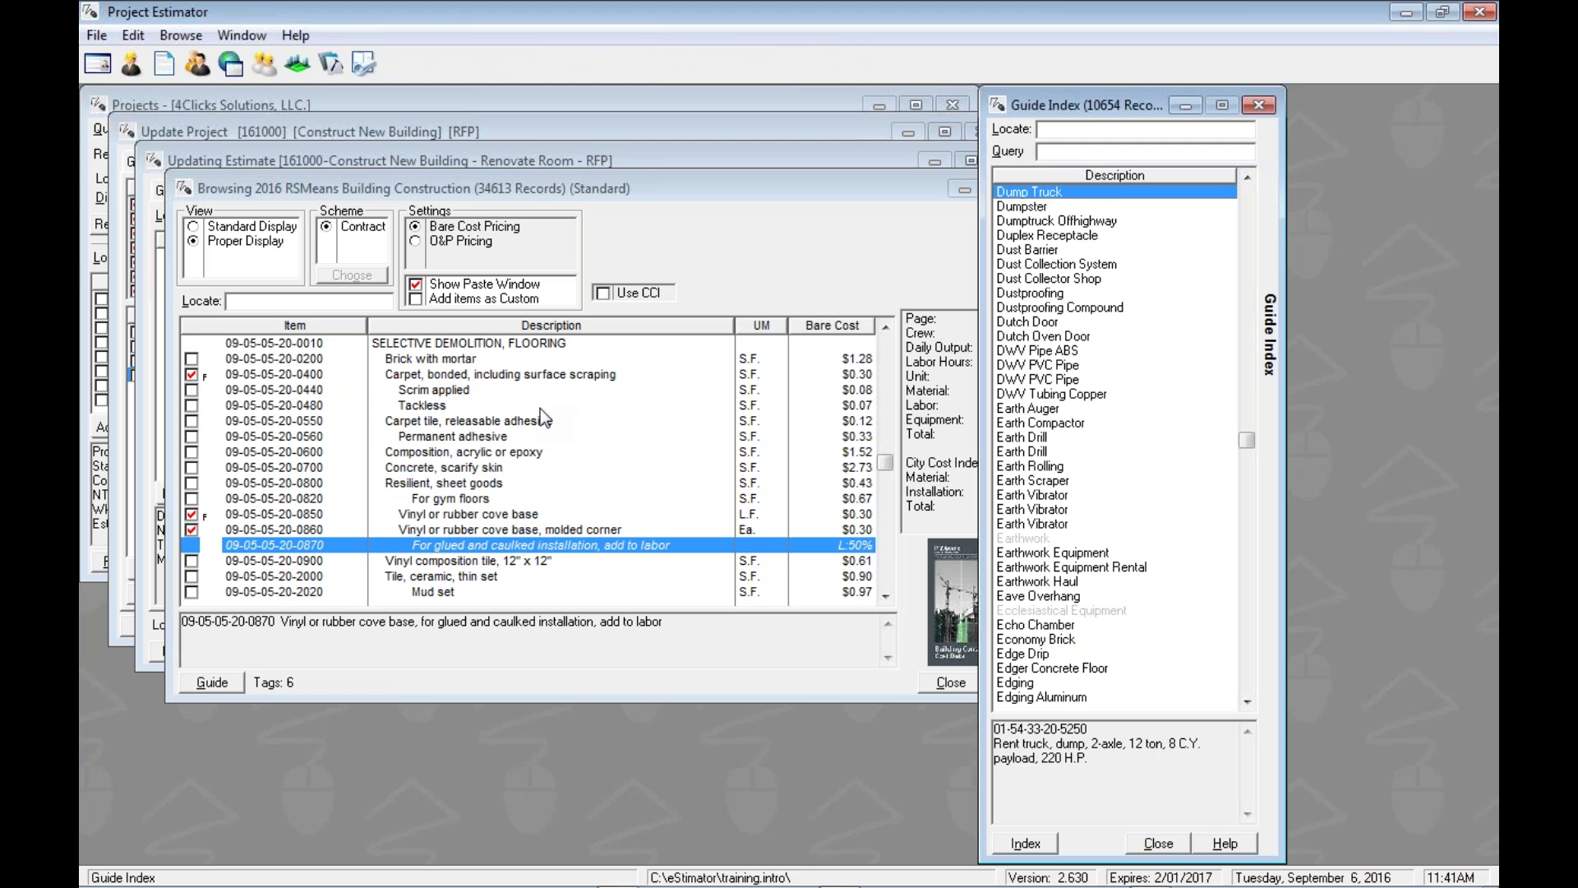
pyautogui.write('sus')
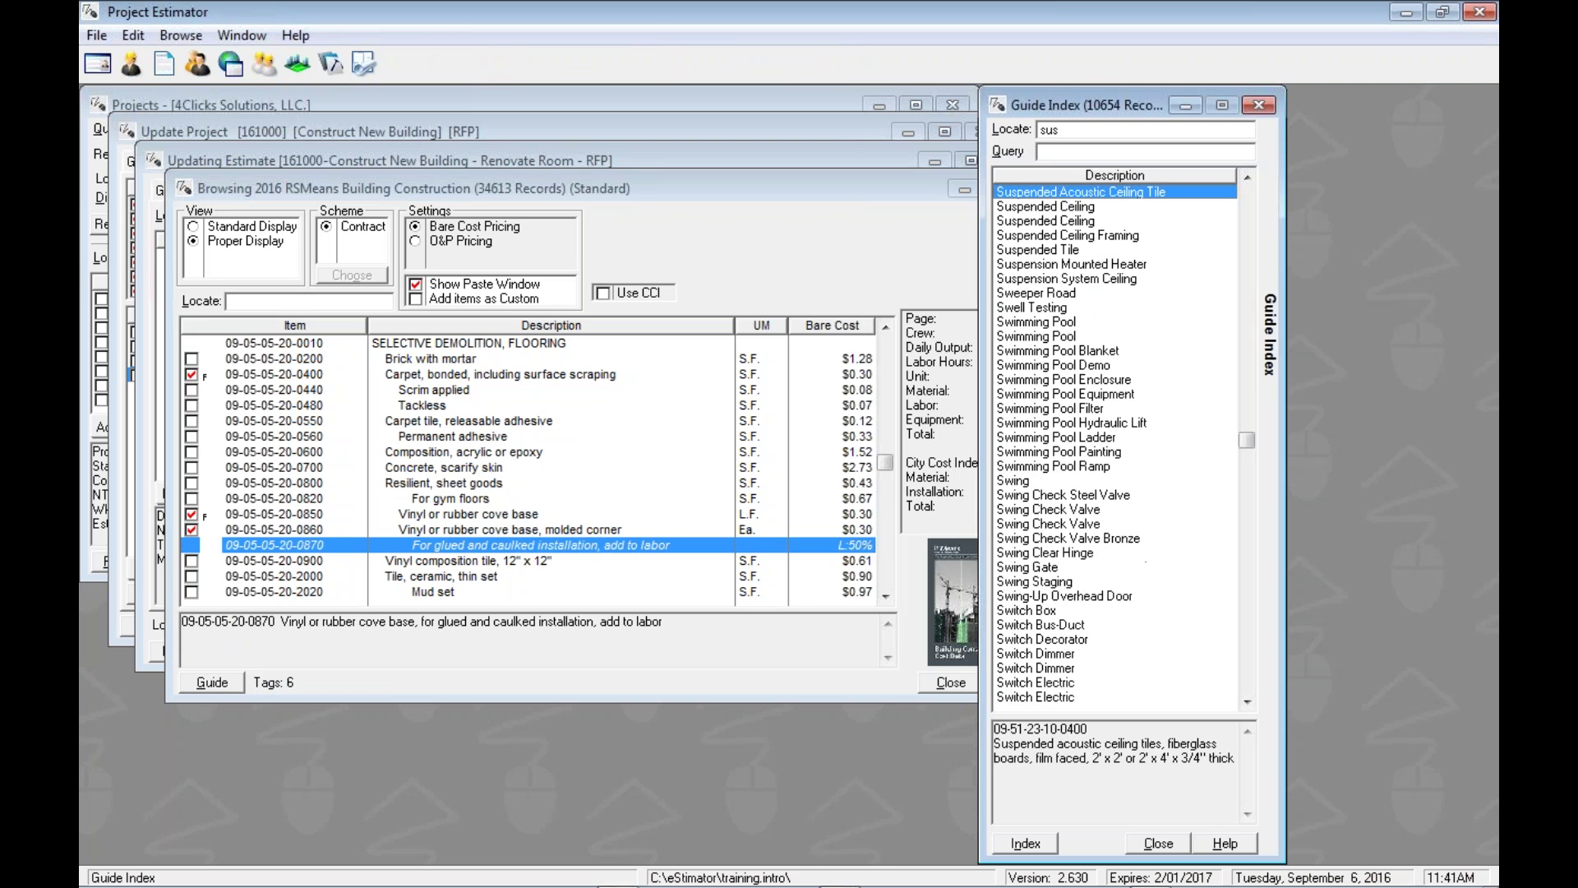
pyautogui.click(1043, 206)
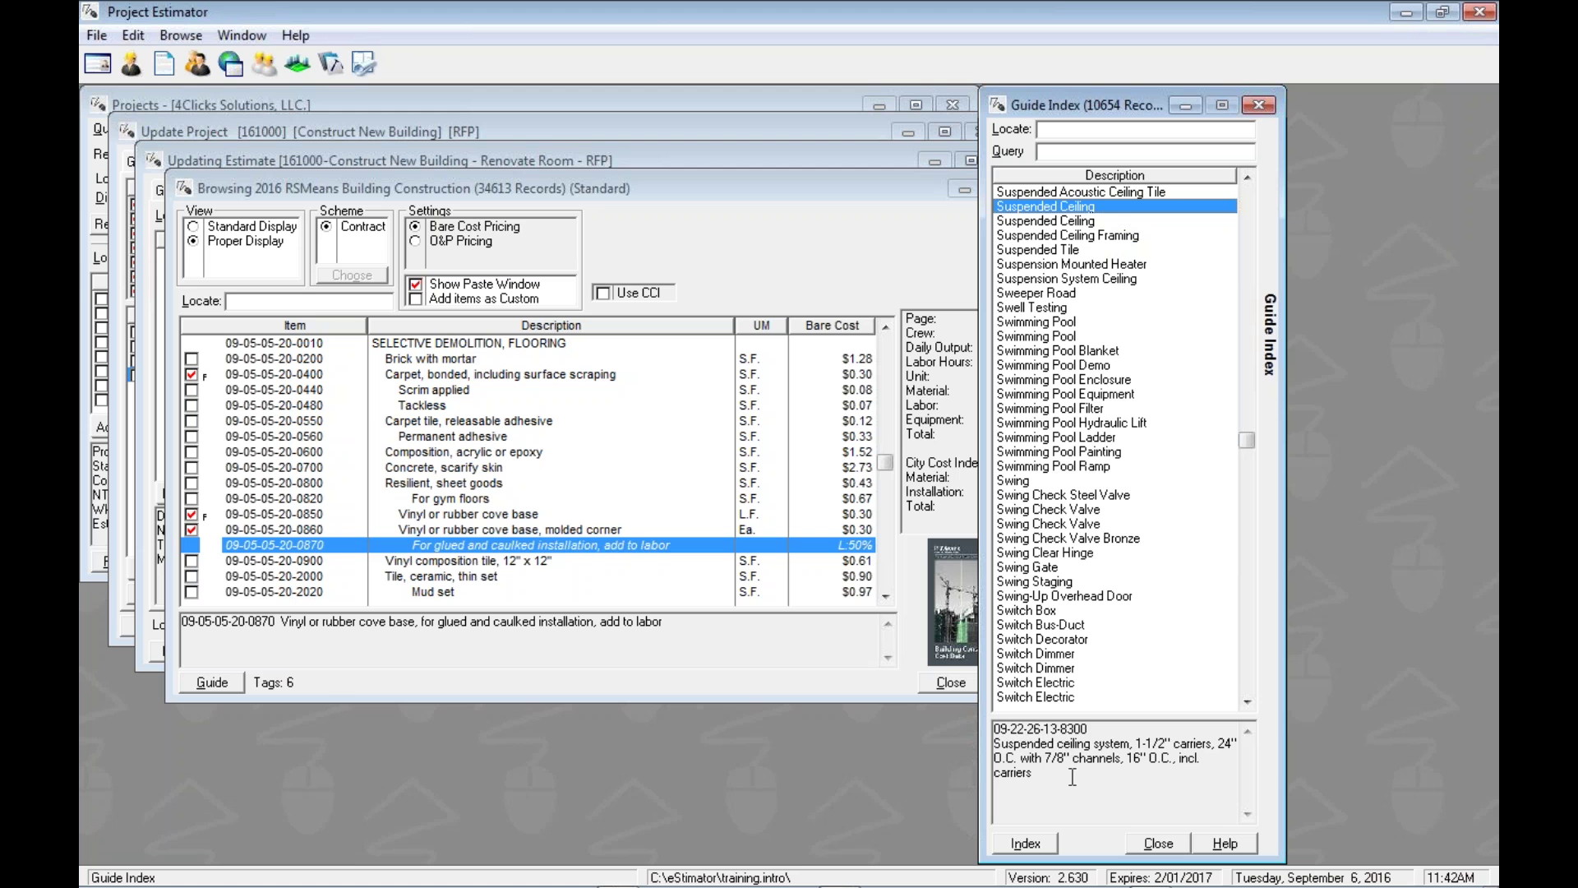
pyautogui.press('Down')
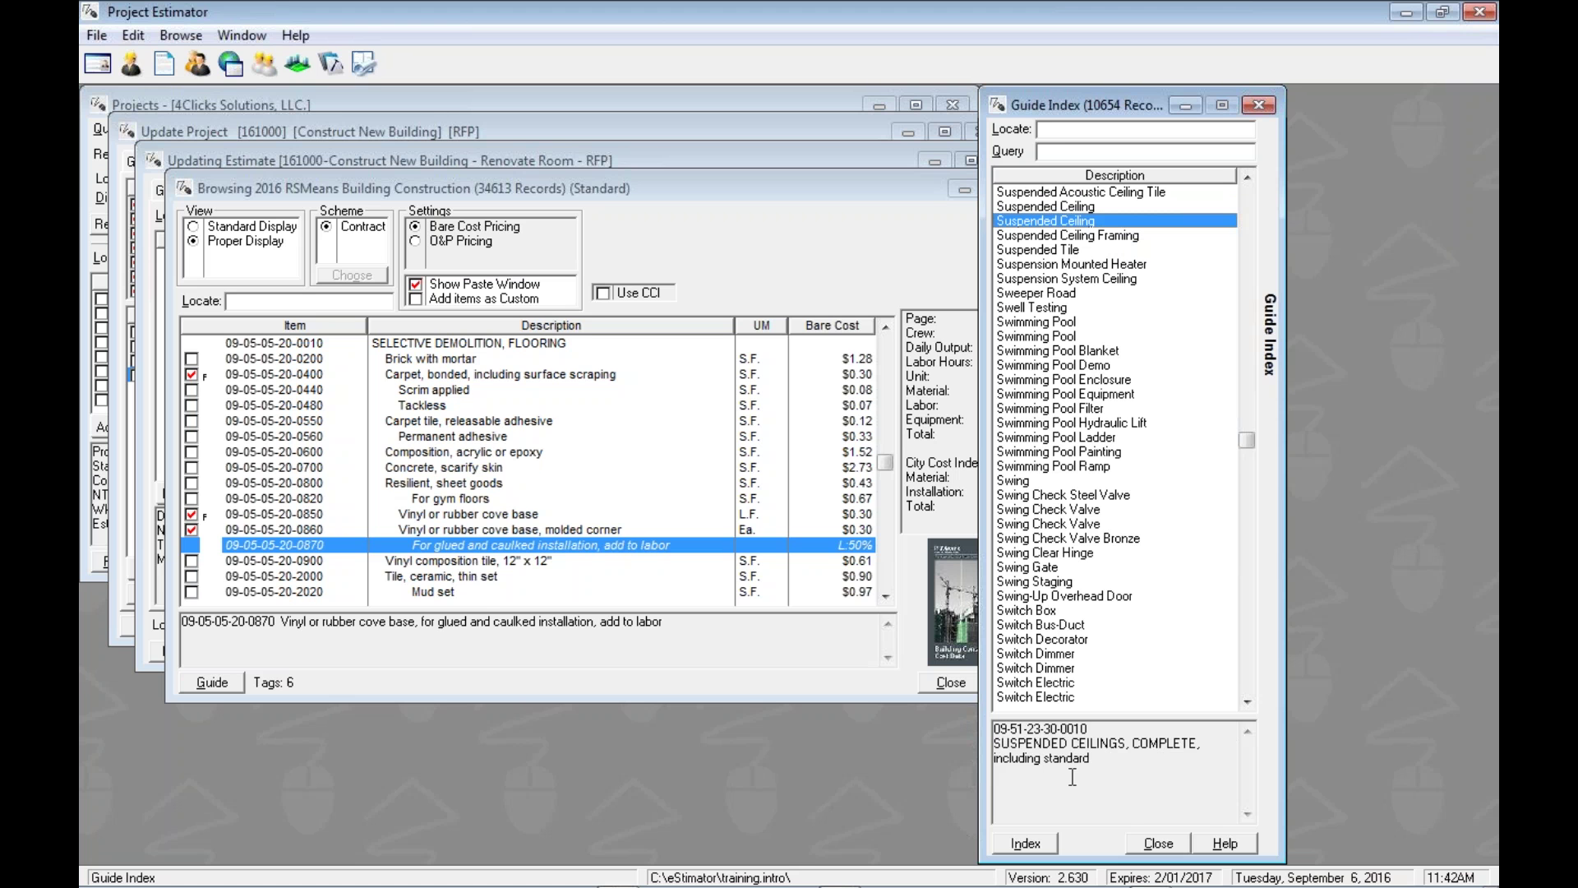
pyautogui.press('Return')
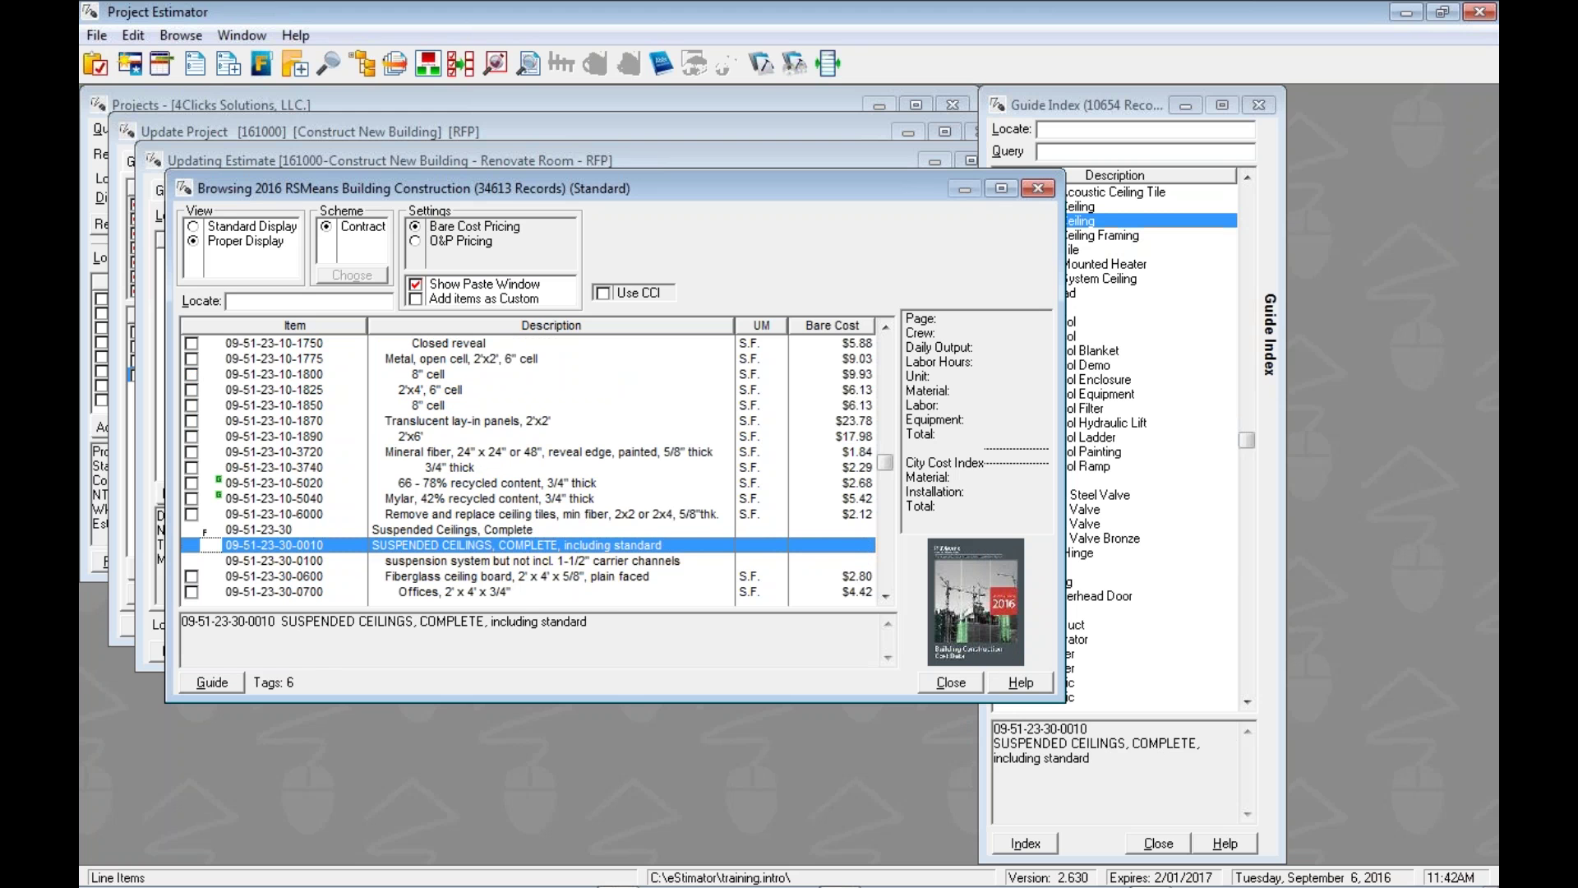
pyautogui.press('Down')
pyautogui.press('Down')
pyautogui.press('Down')
pyautogui.press('Down')
pyautogui.press('Down')
pyautogui.press('Down')
pyautogui.press('Down')
pyautogui.press('Down')
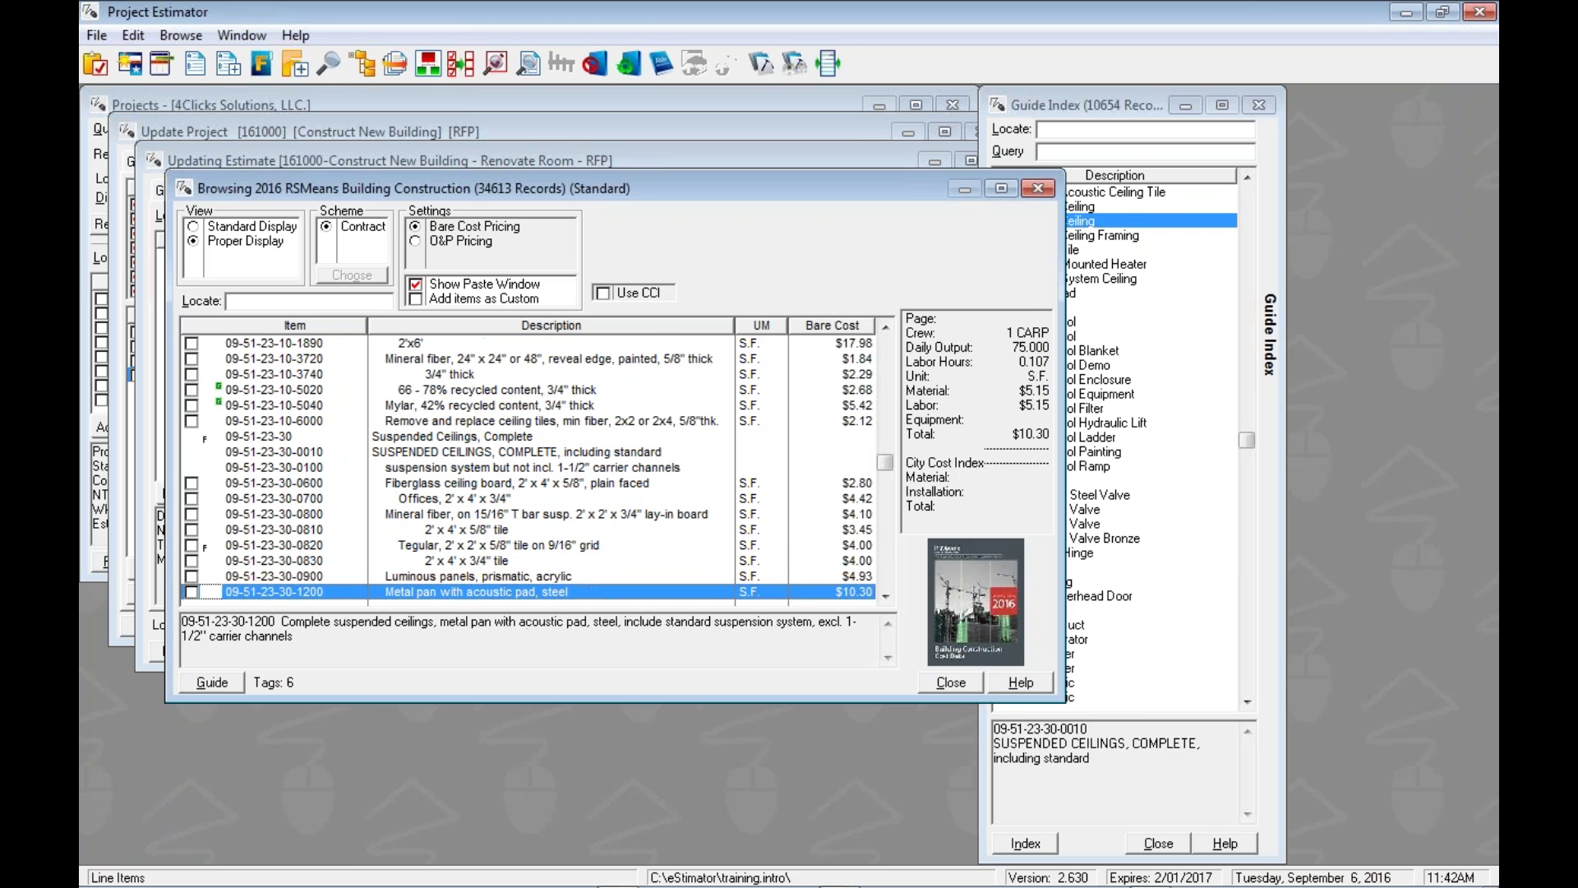
pyautogui.press('Up')
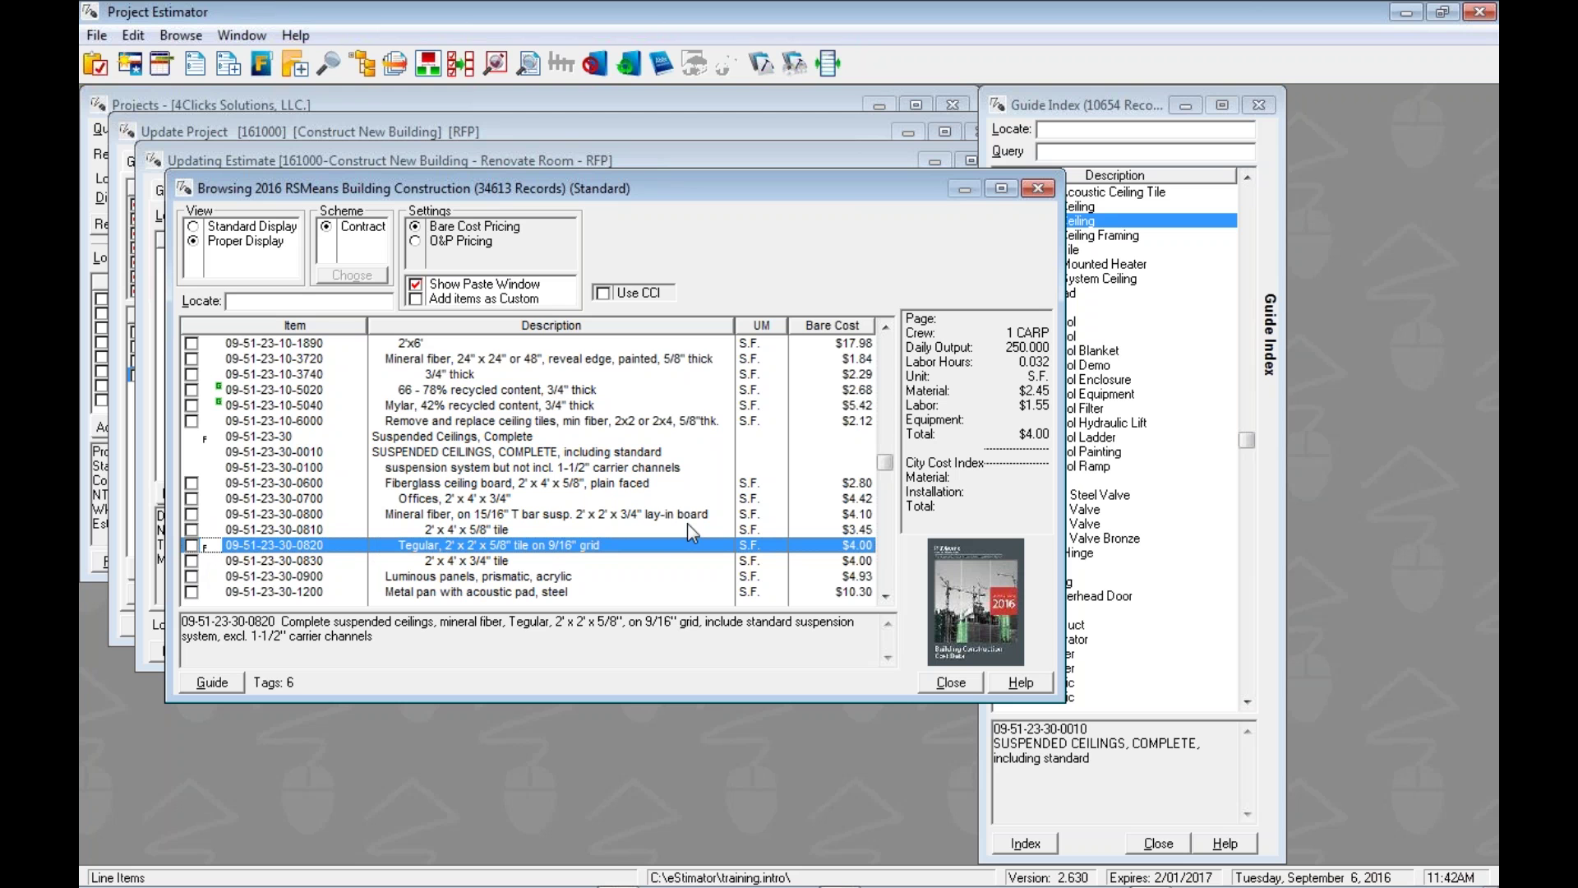
pyautogui.press('space')
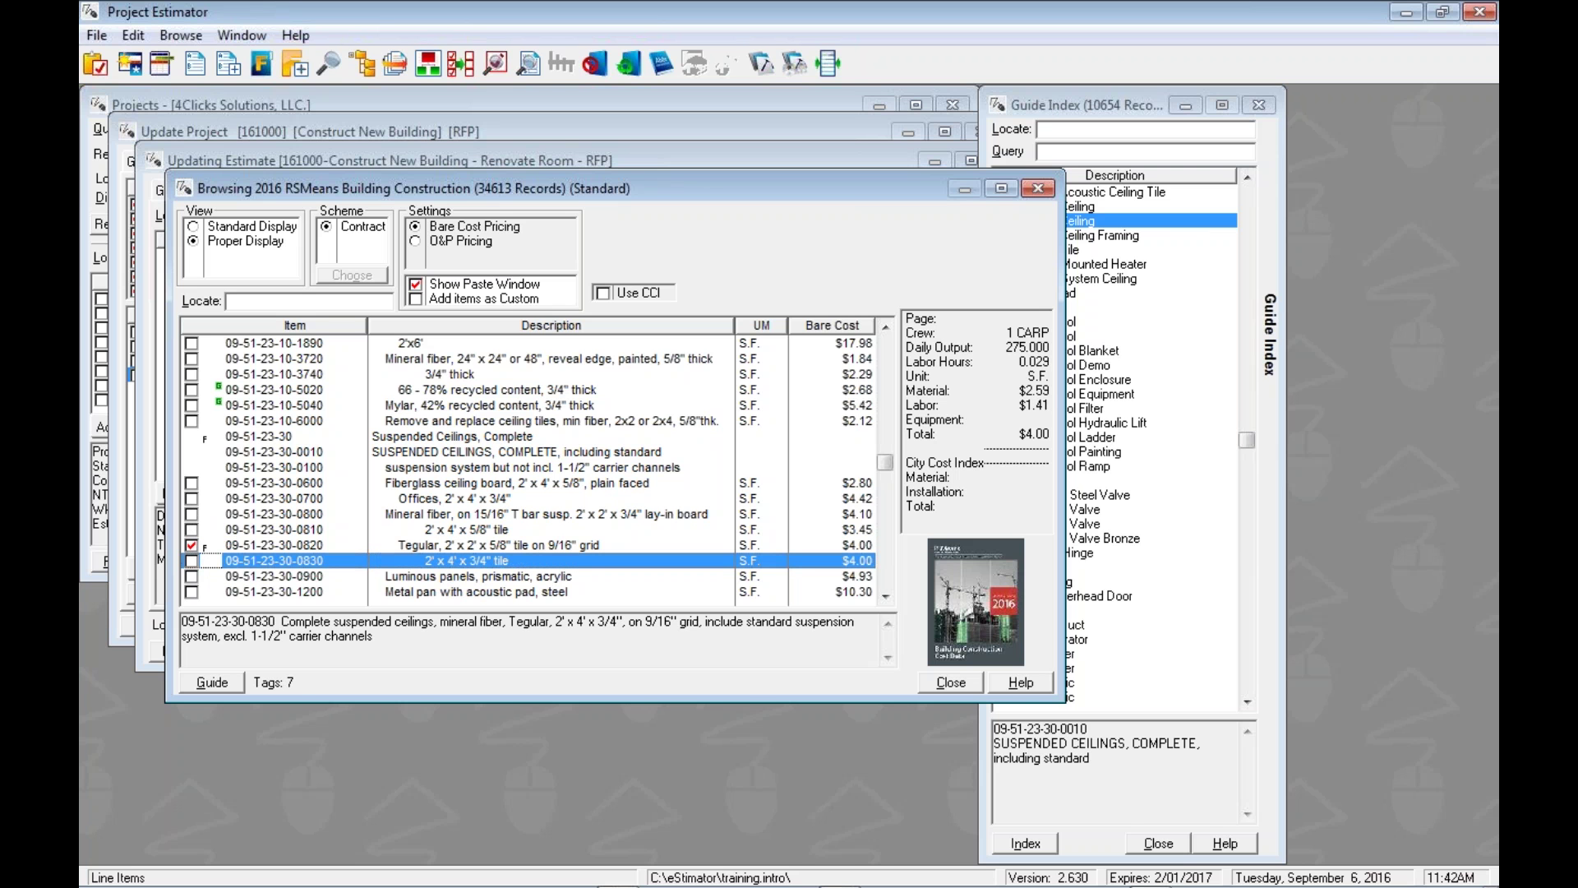
pyautogui.hotkey('alt', 'g')
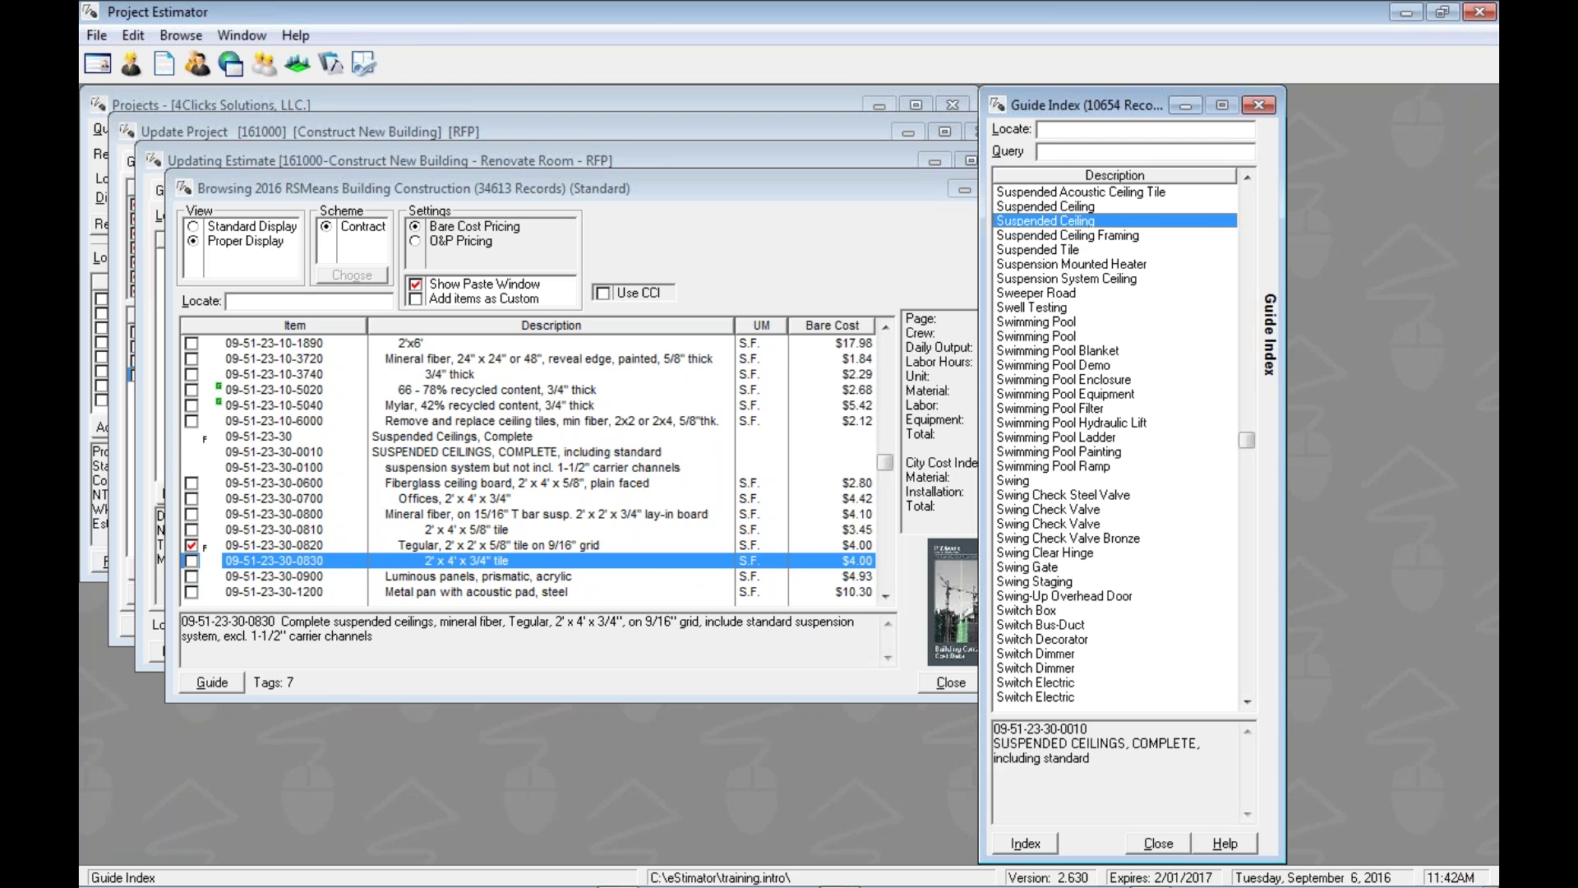
pyautogui.write('resil')
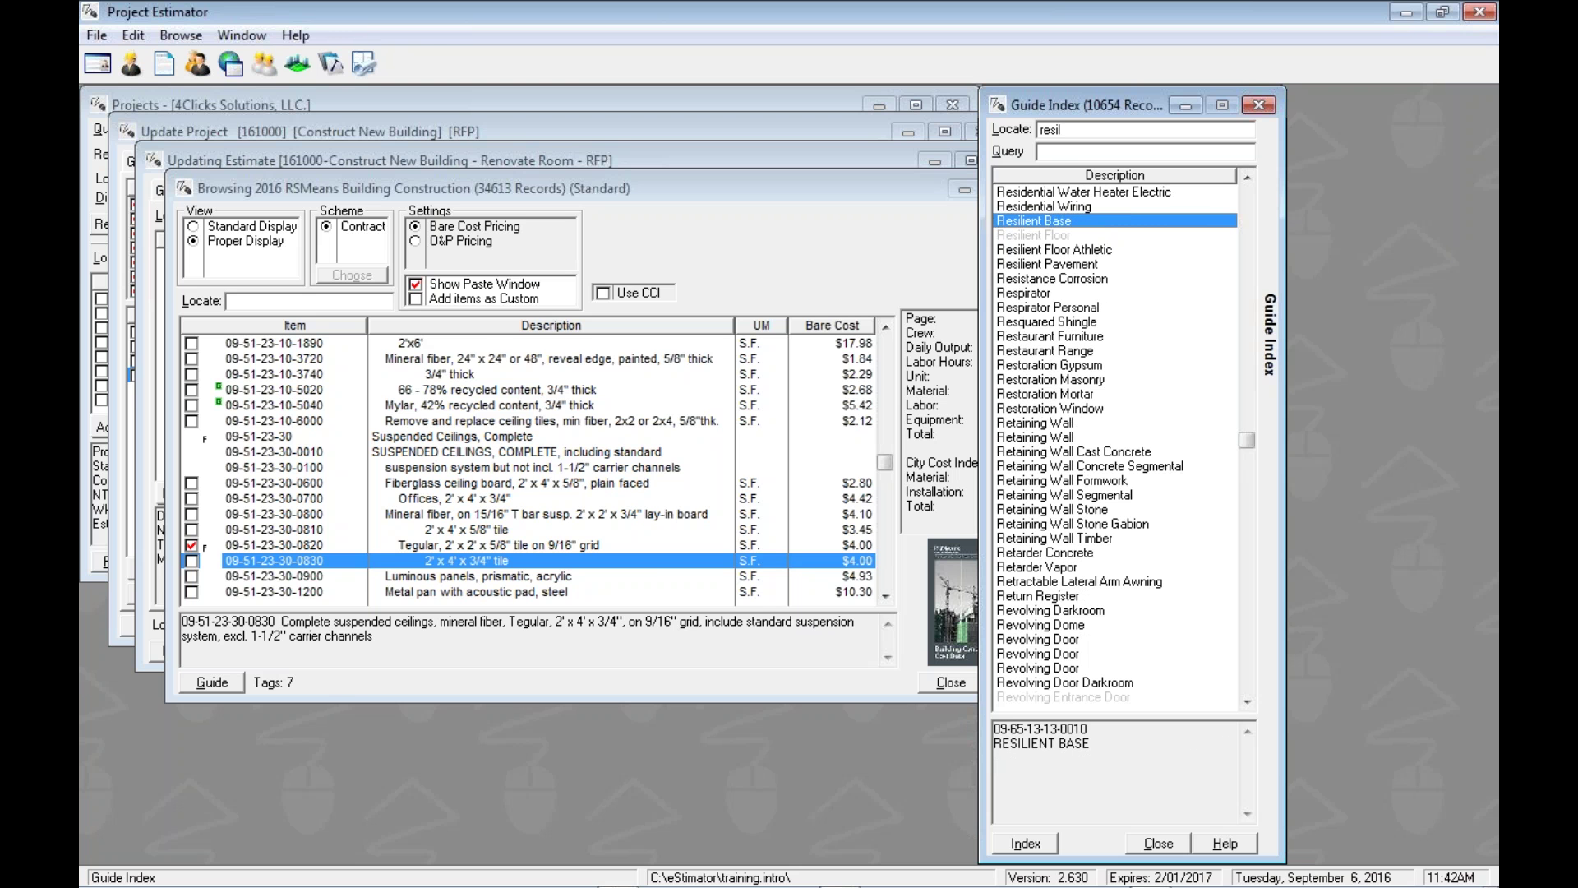
pyautogui.press('Return')
pyautogui.press('Down')
pyautogui.press('Down')
pyautogui.press('Down')
pyautogui.press('Down')
pyautogui.press('Down')
pyautogui.press('Down')
pyautogui.press('Down')
pyautogui.press('Up')
pyautogui.press('Up')
pyautogui.press('Up')
pyautogui.press('Up')
pyautogui.press('Up')
pyautogui.press('Up')
pyautogui.press('Down')
pyautogui.press('space')
pyautogui.press('Down')
pyautogui.press('Down')
pyautogui.press('Down')
pyautogui.press('space')
pyautogui.press('Down')
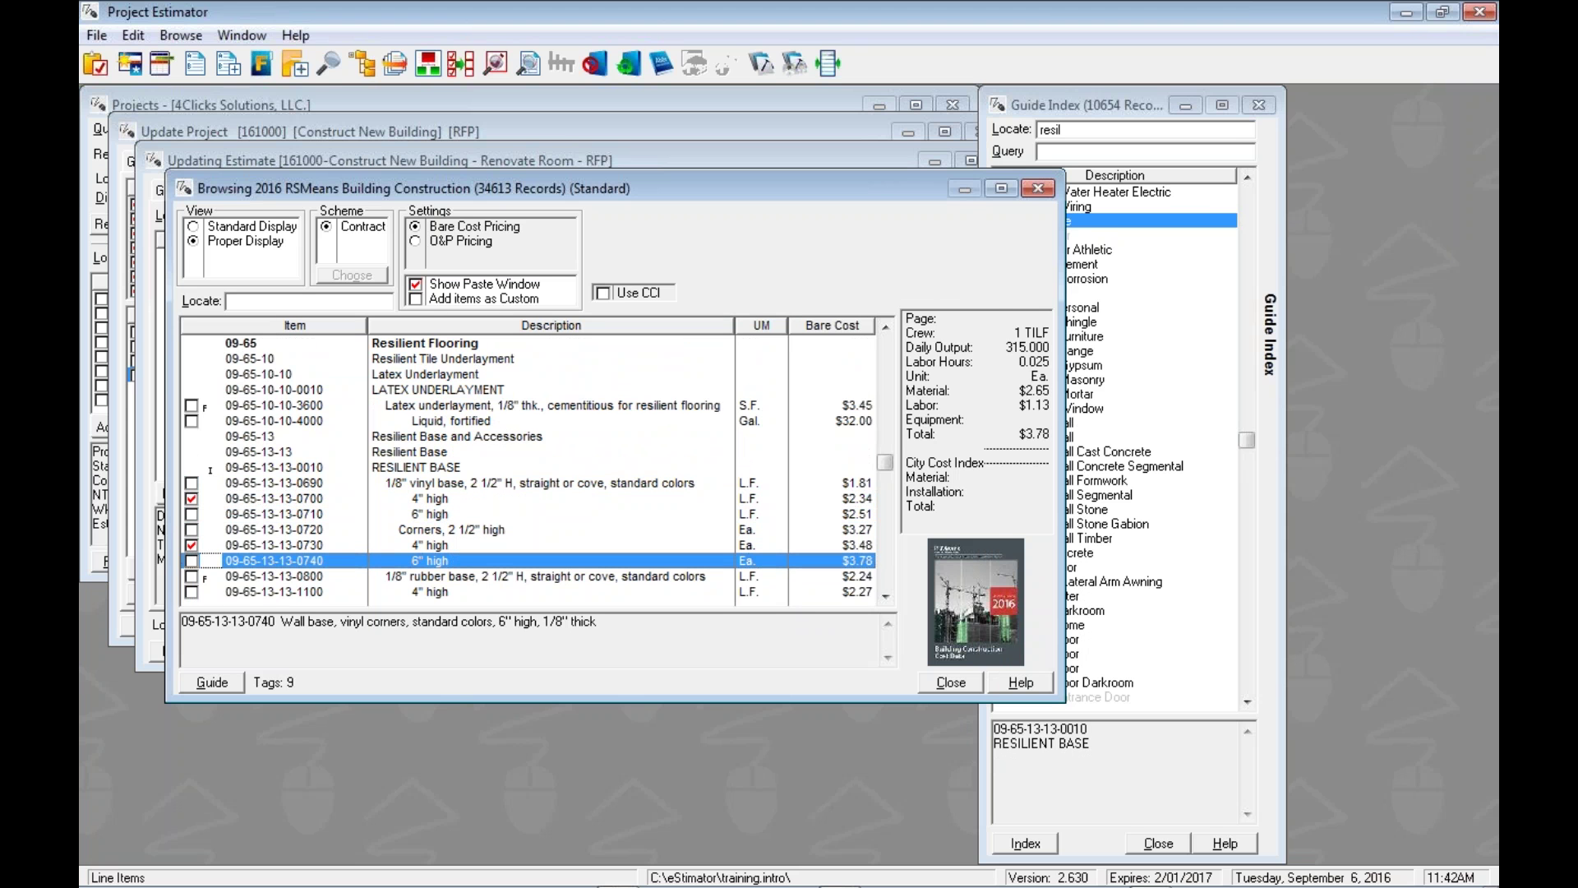
# - Start a new Guide Index search for 'carpet ny'
pyautogui.hotkey('alt', 'g')
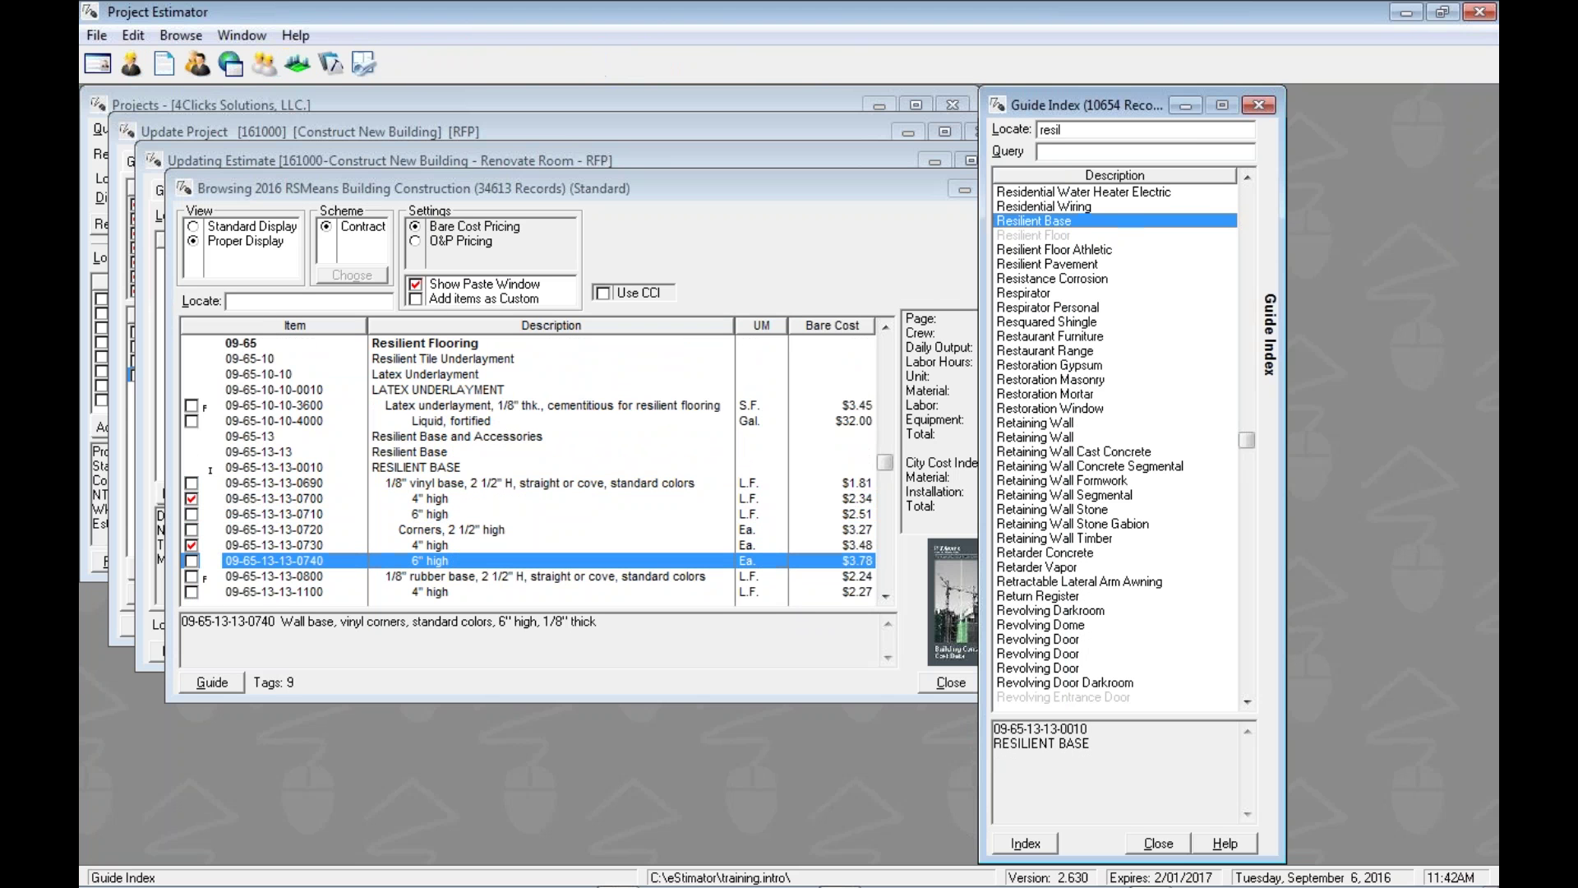
pyautogui.press('Up')
pyautogui.write('carpe')
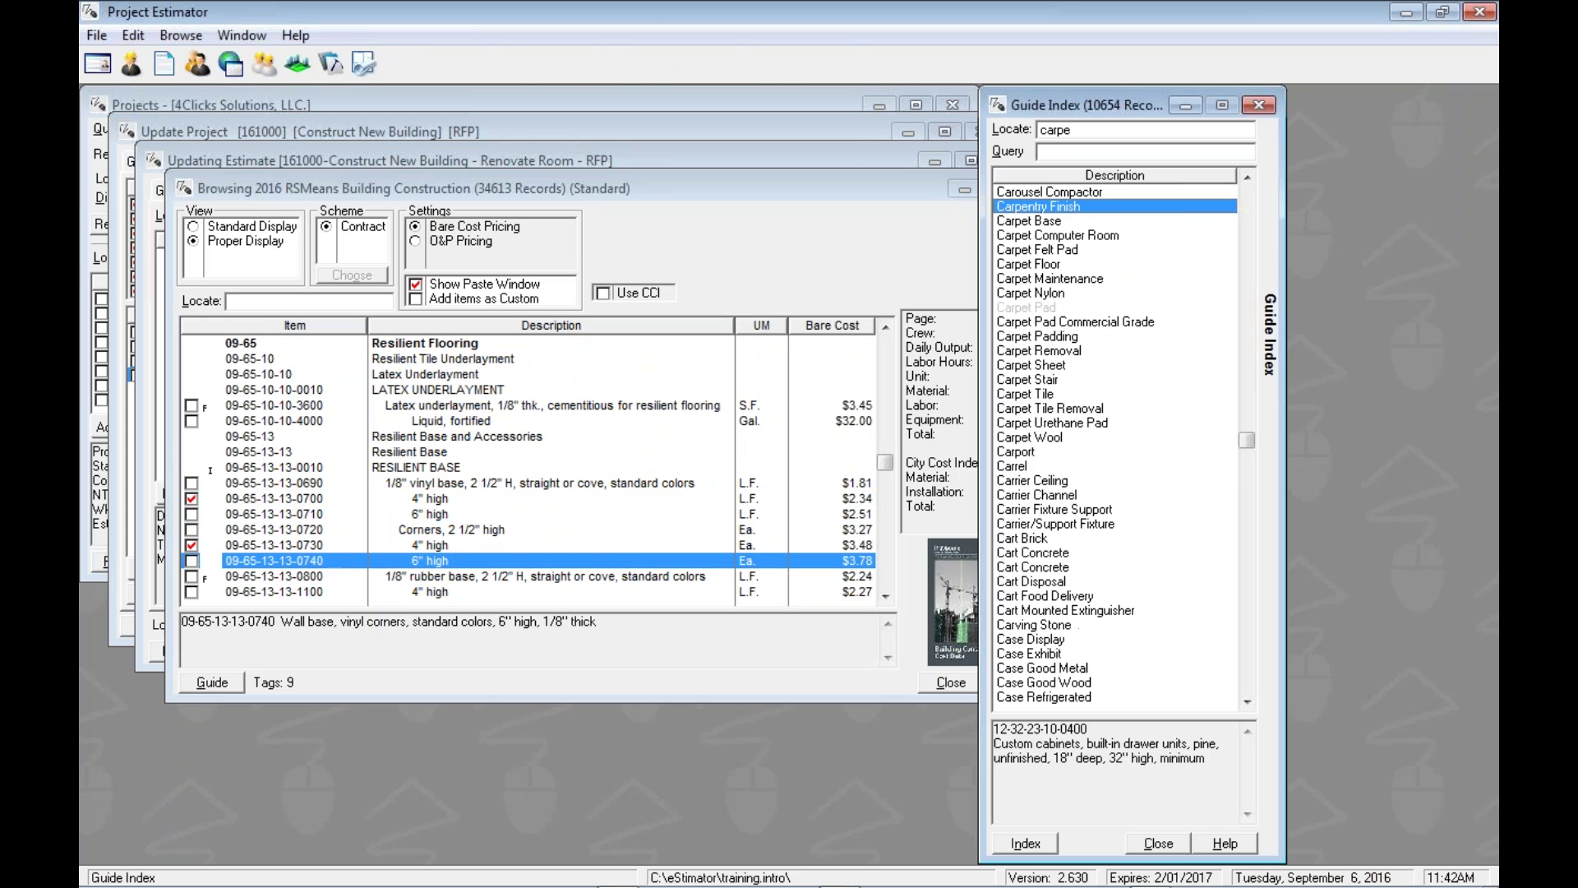
pyautogui.write('t ny')
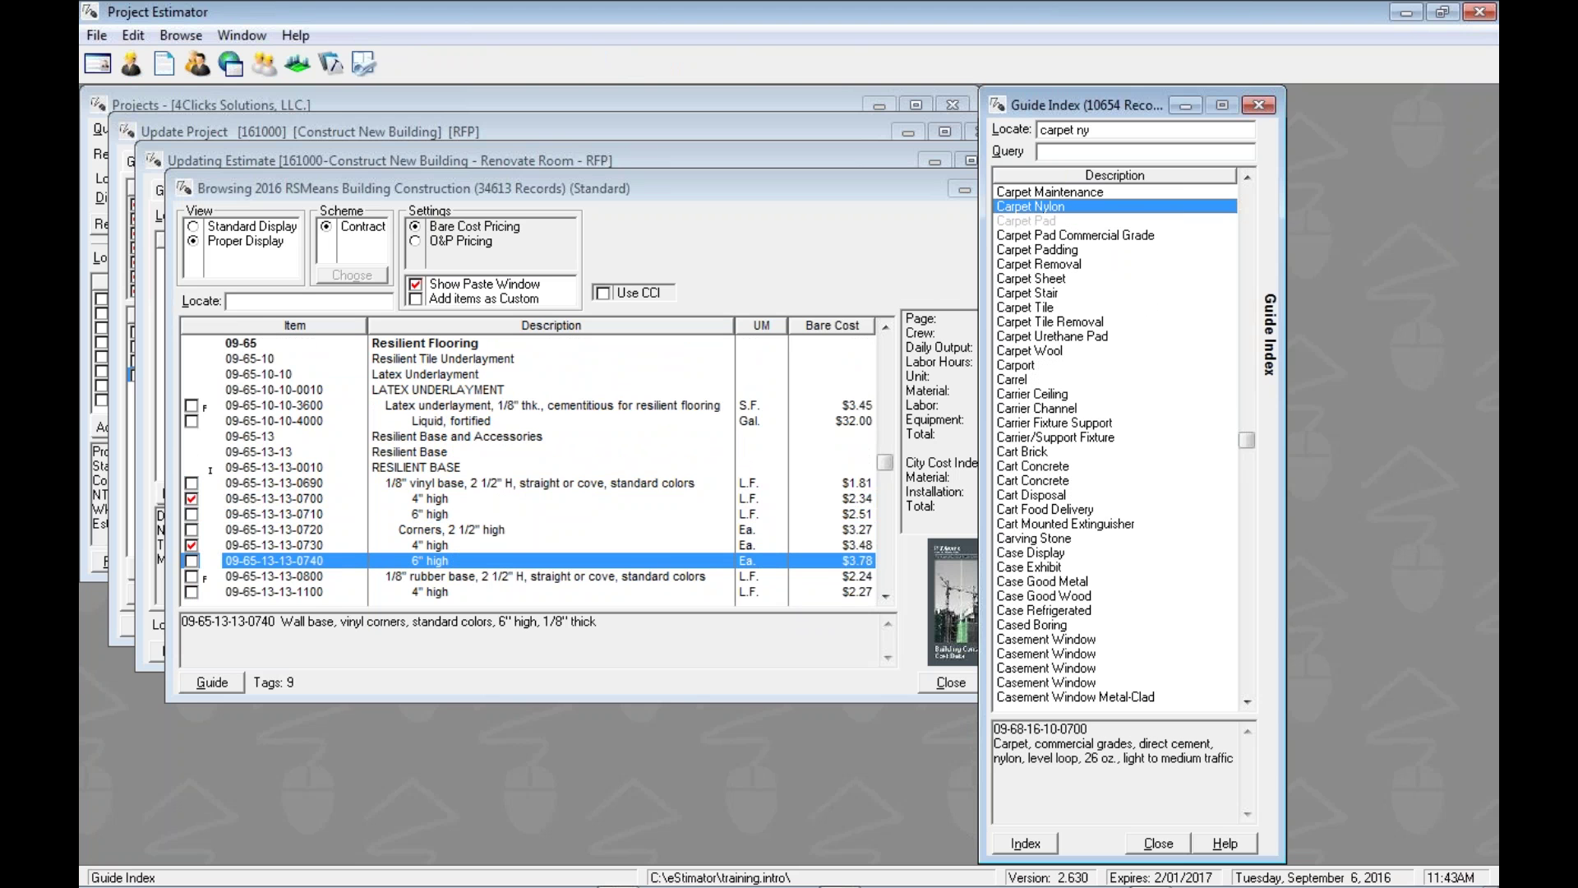
pyautogui.press('Return')
pyautogui.press('Down')
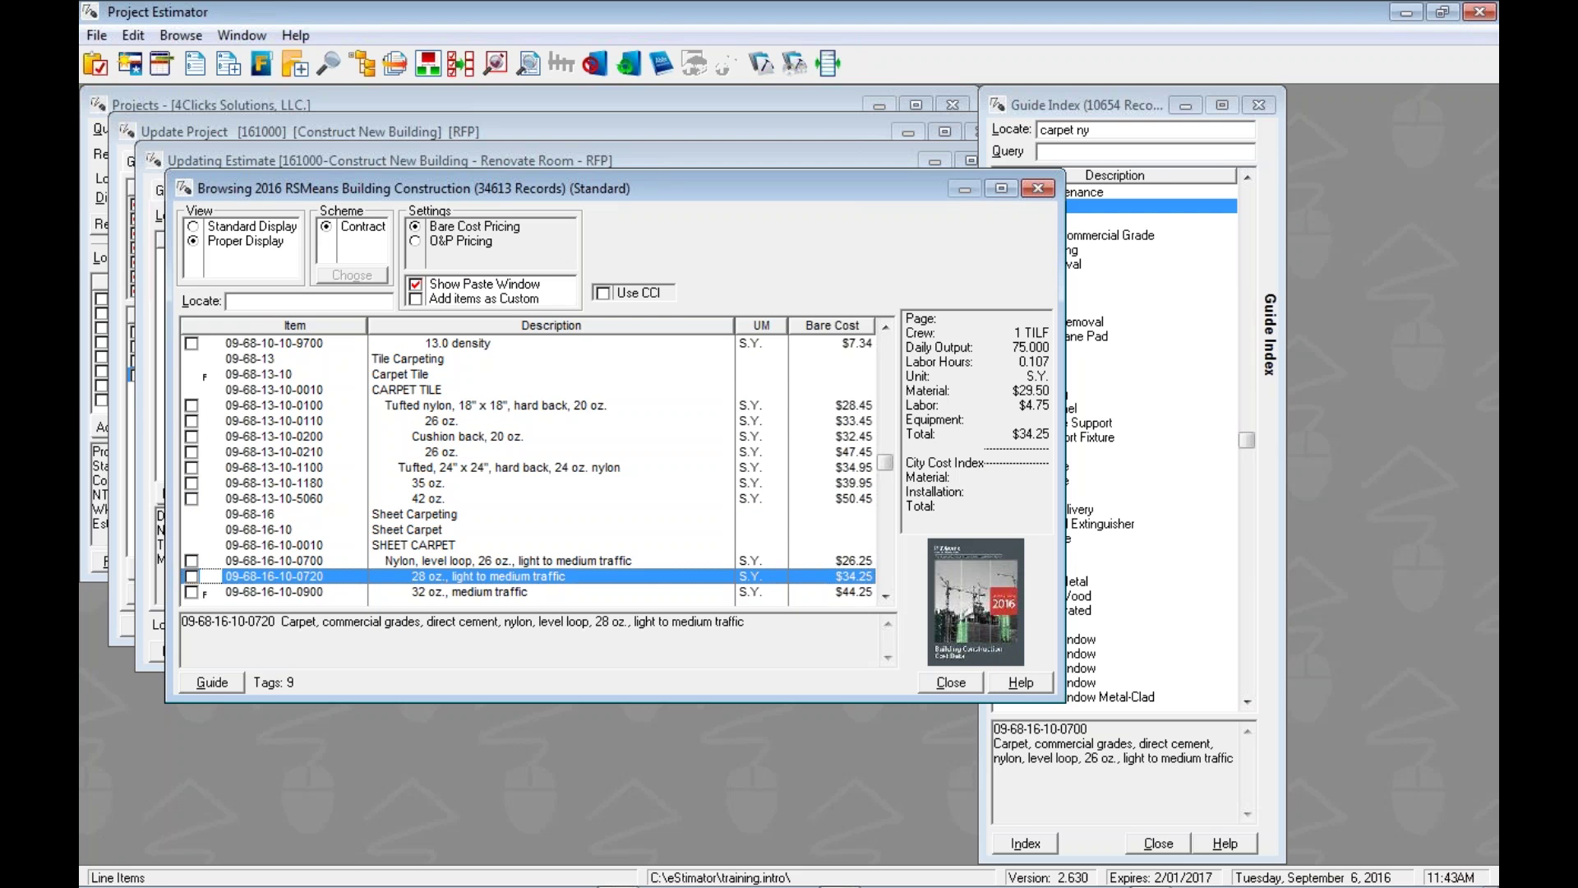
pyautogui.press('space')
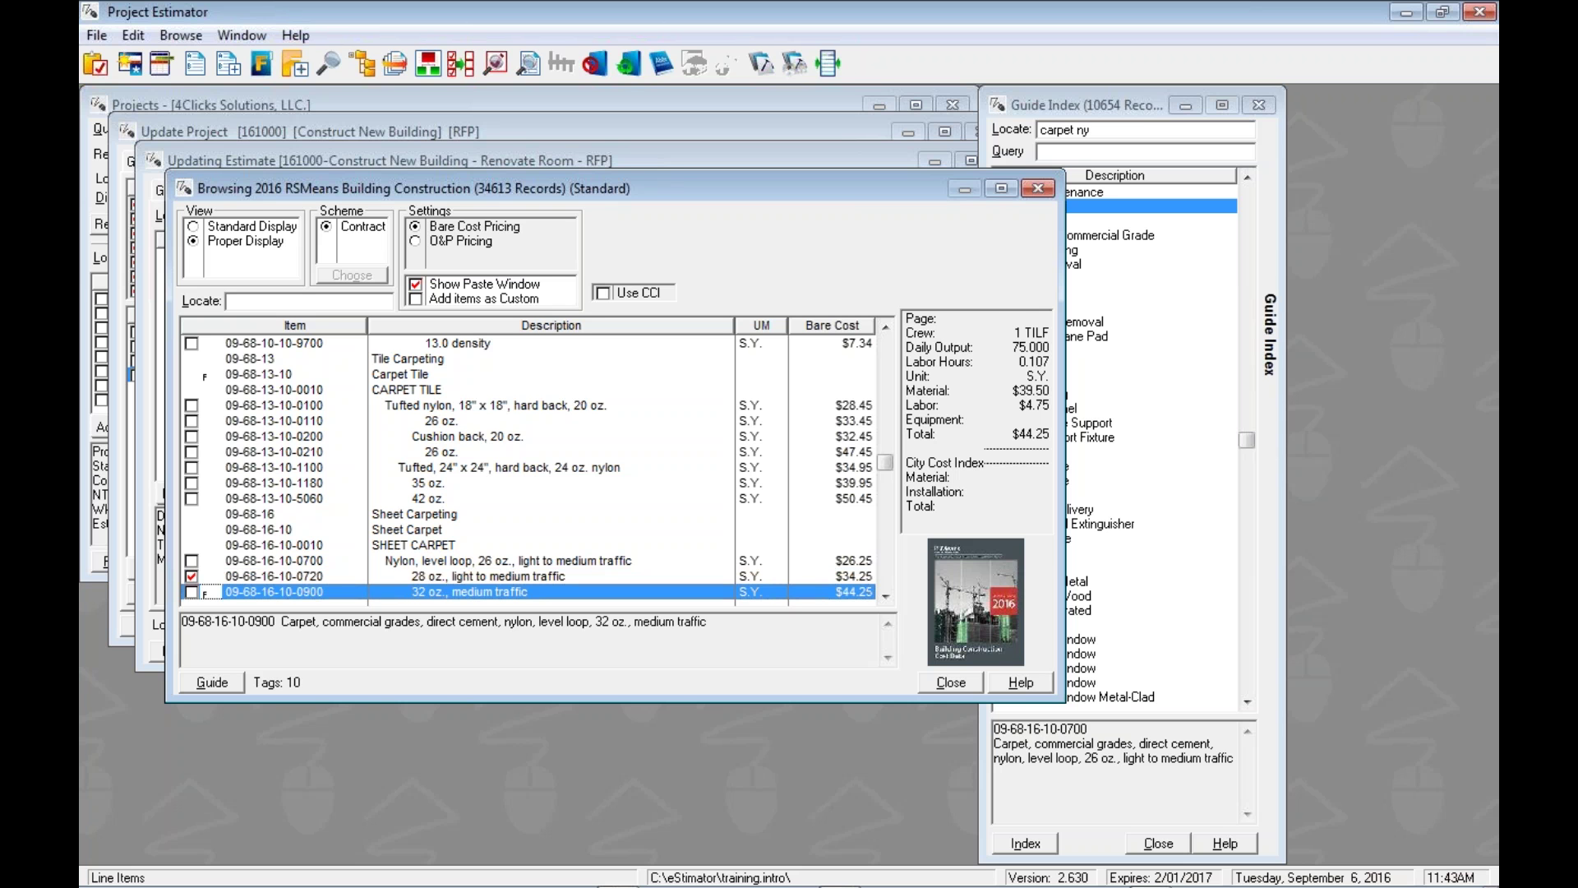
pyautogui.hotkey('alt', 'g')
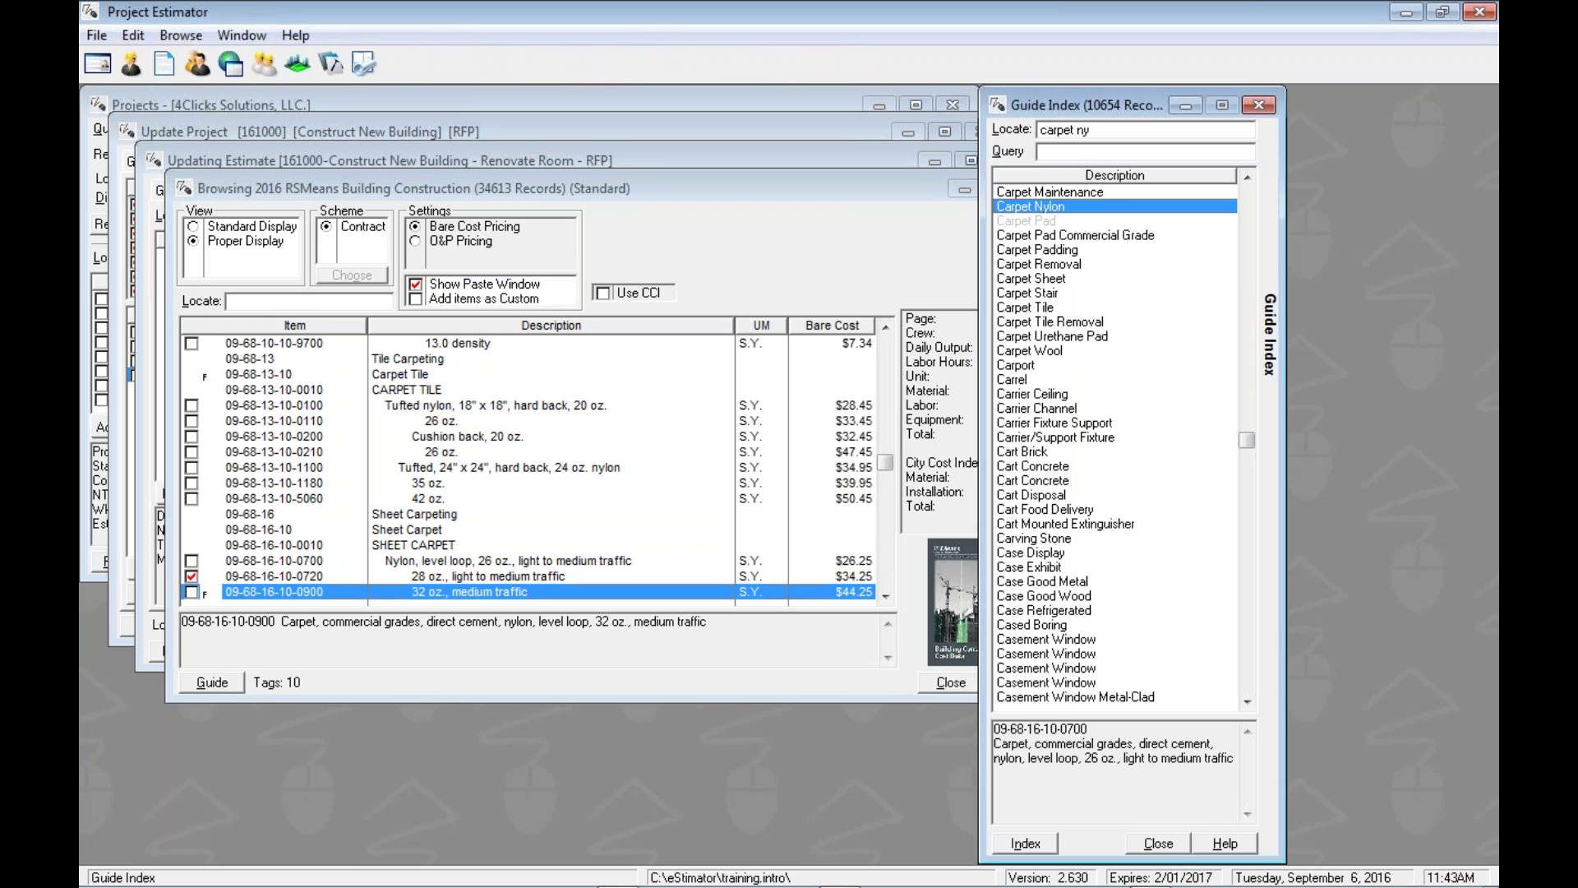
pyautogui.press('BackSpace')
pyautogui.press('BackSpace')
pyautogui.press('BackSpace')
pyautogui.press('BackSpace')
pyautogui.press('BackSpace')
pyautogui.press('BackSpace')
pyautogui.press('BackSpace')
pyautogui.press('BackSpace')
pyautogui.press('BackSpace')
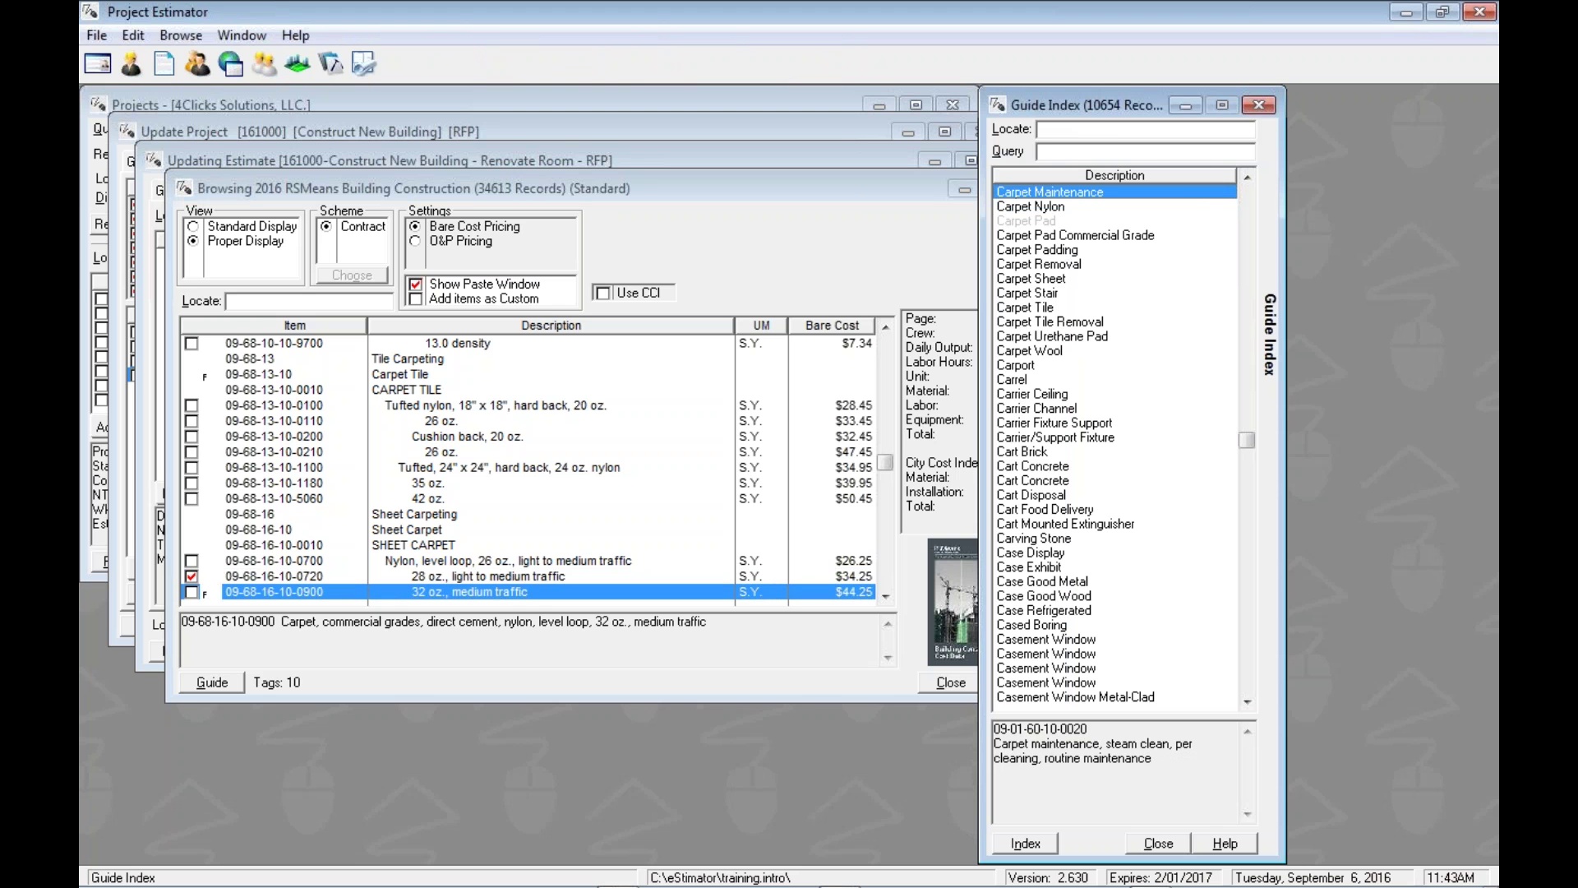
pyautogui.write('cleaning')
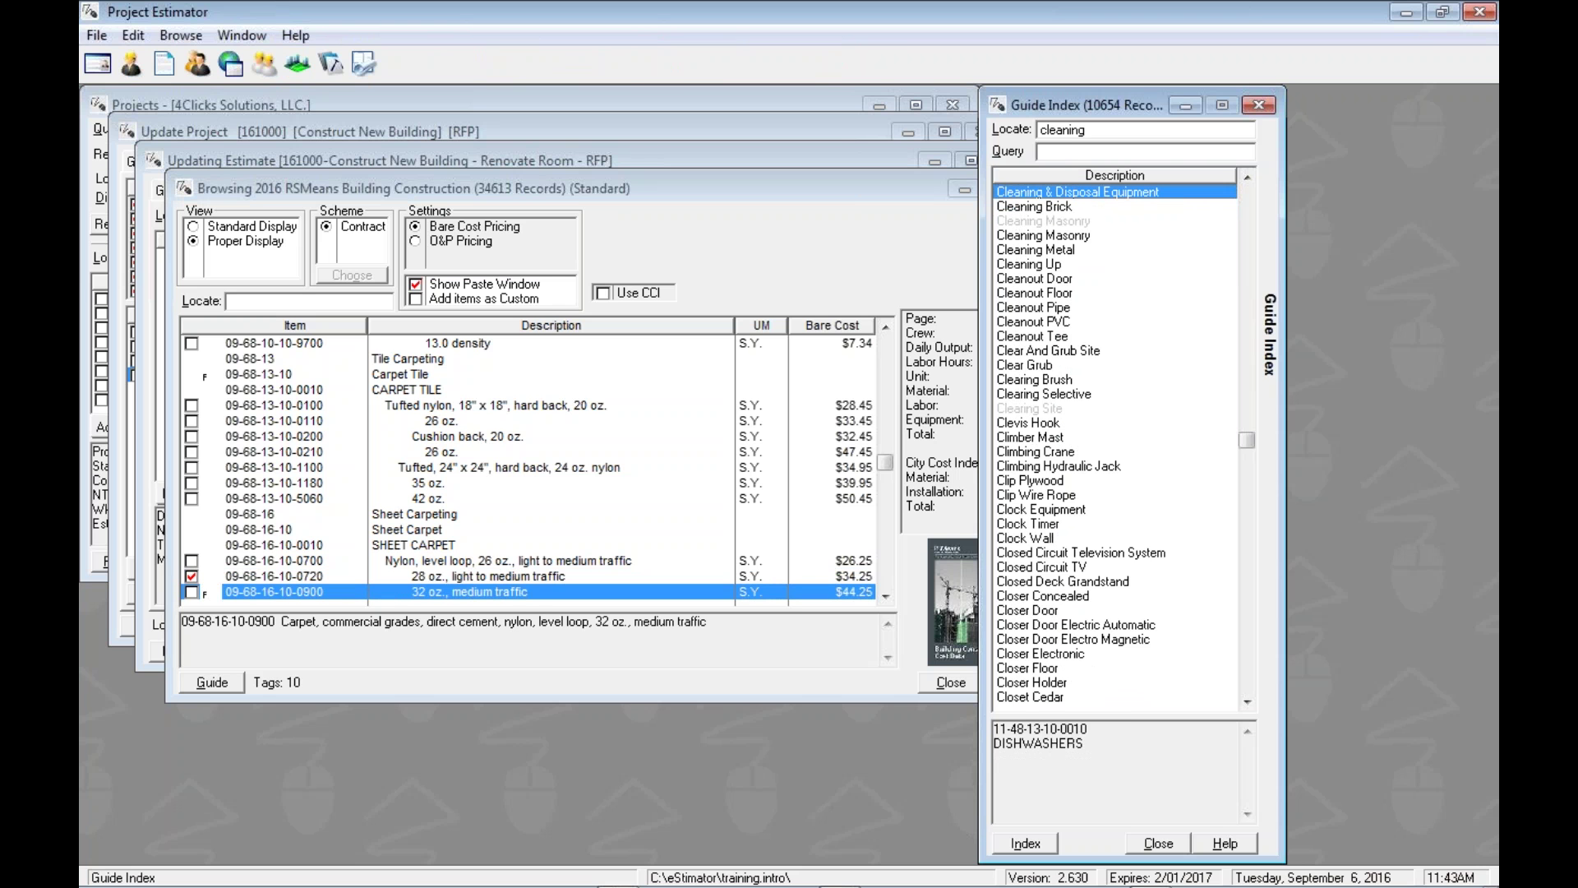
pyautogui.click(1028, 264)
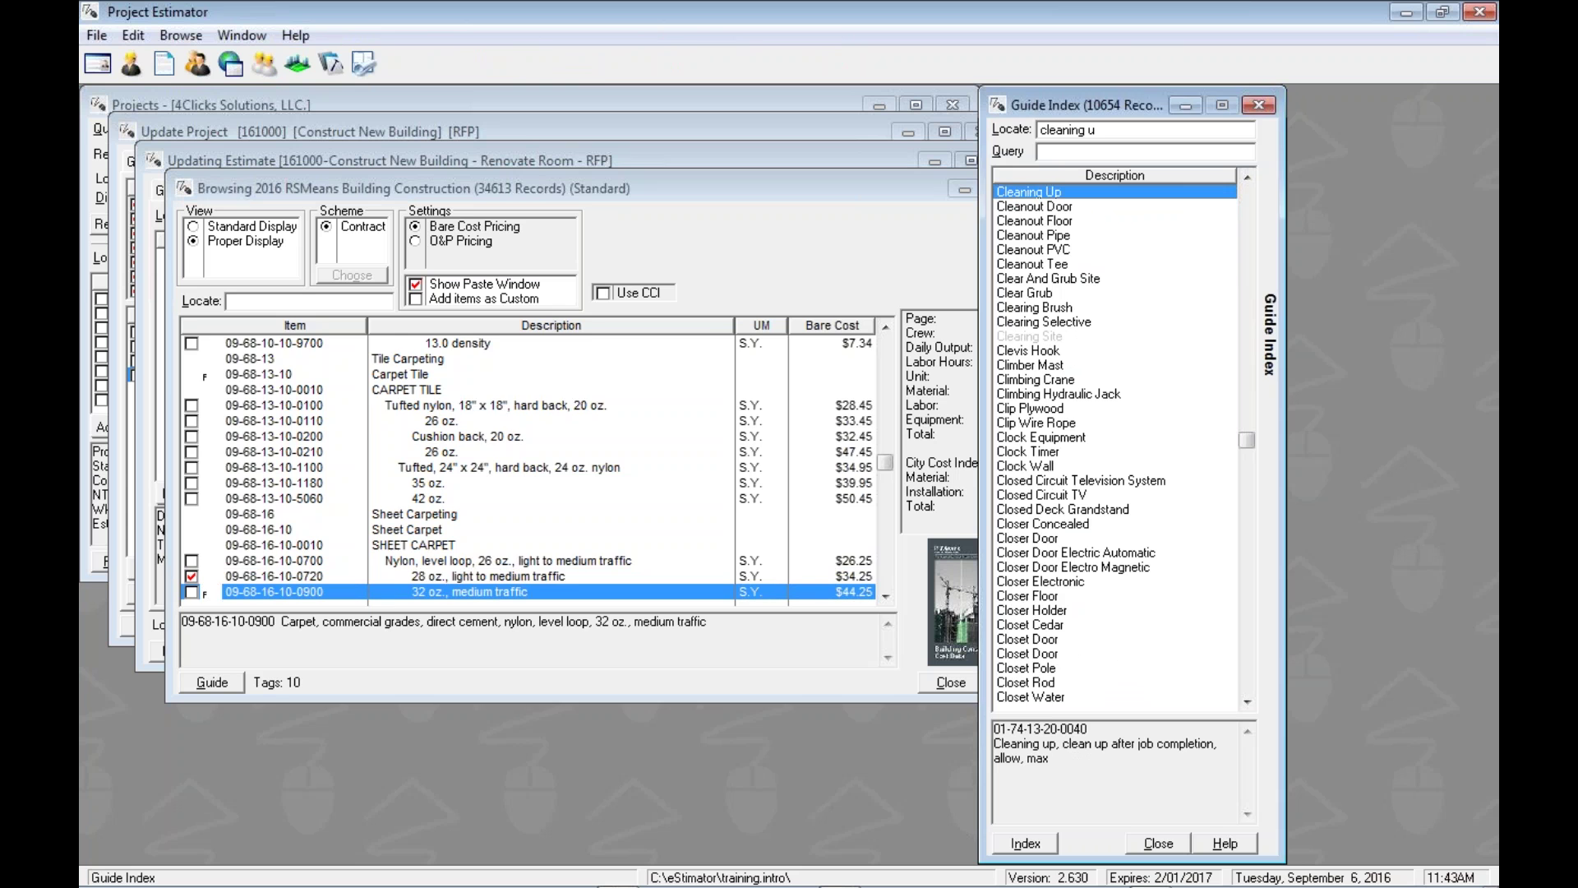
pyautogui.press('Return')
pyautogui.press('Down')
pyautogui.press('Down')
pyautogui.press('Down')
pyautogui.click(275, 576)
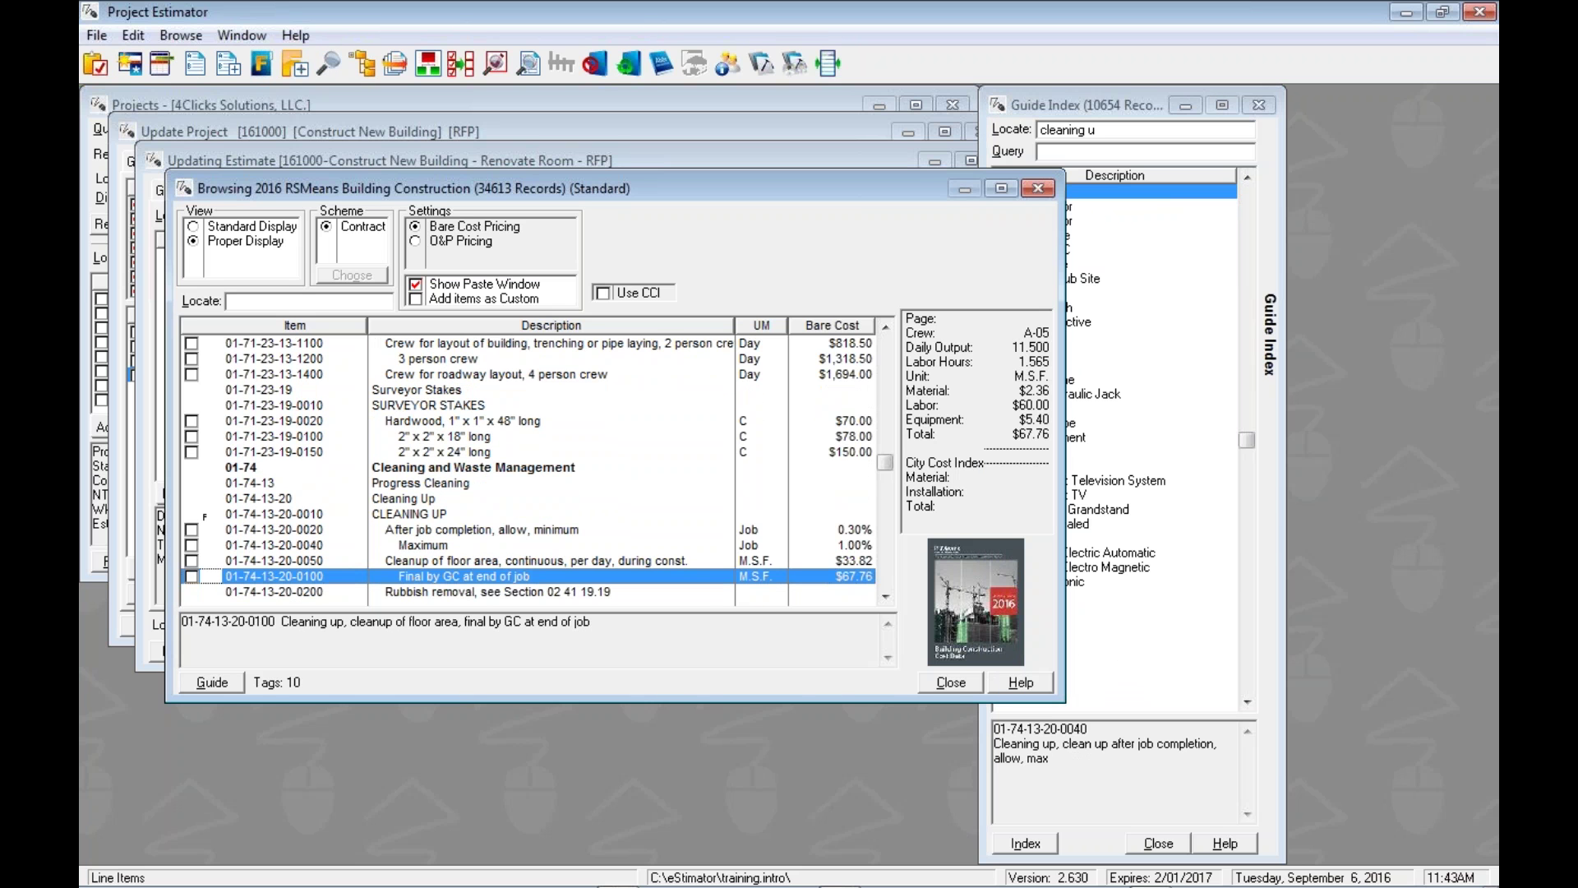
pyautogui.press('space')
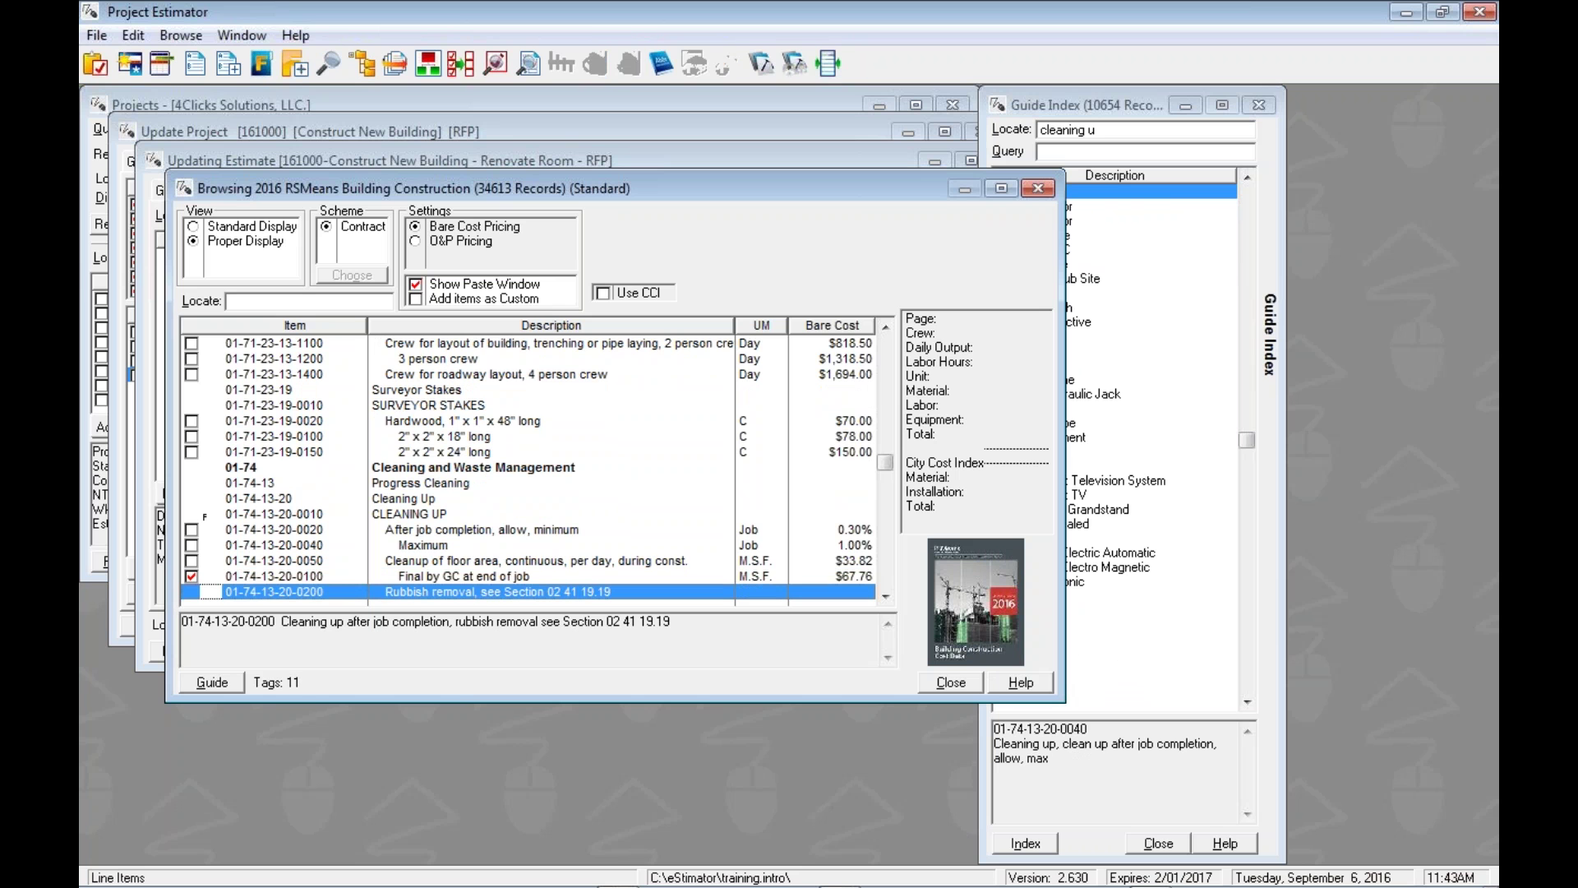
pyautogui.click(274, 687)
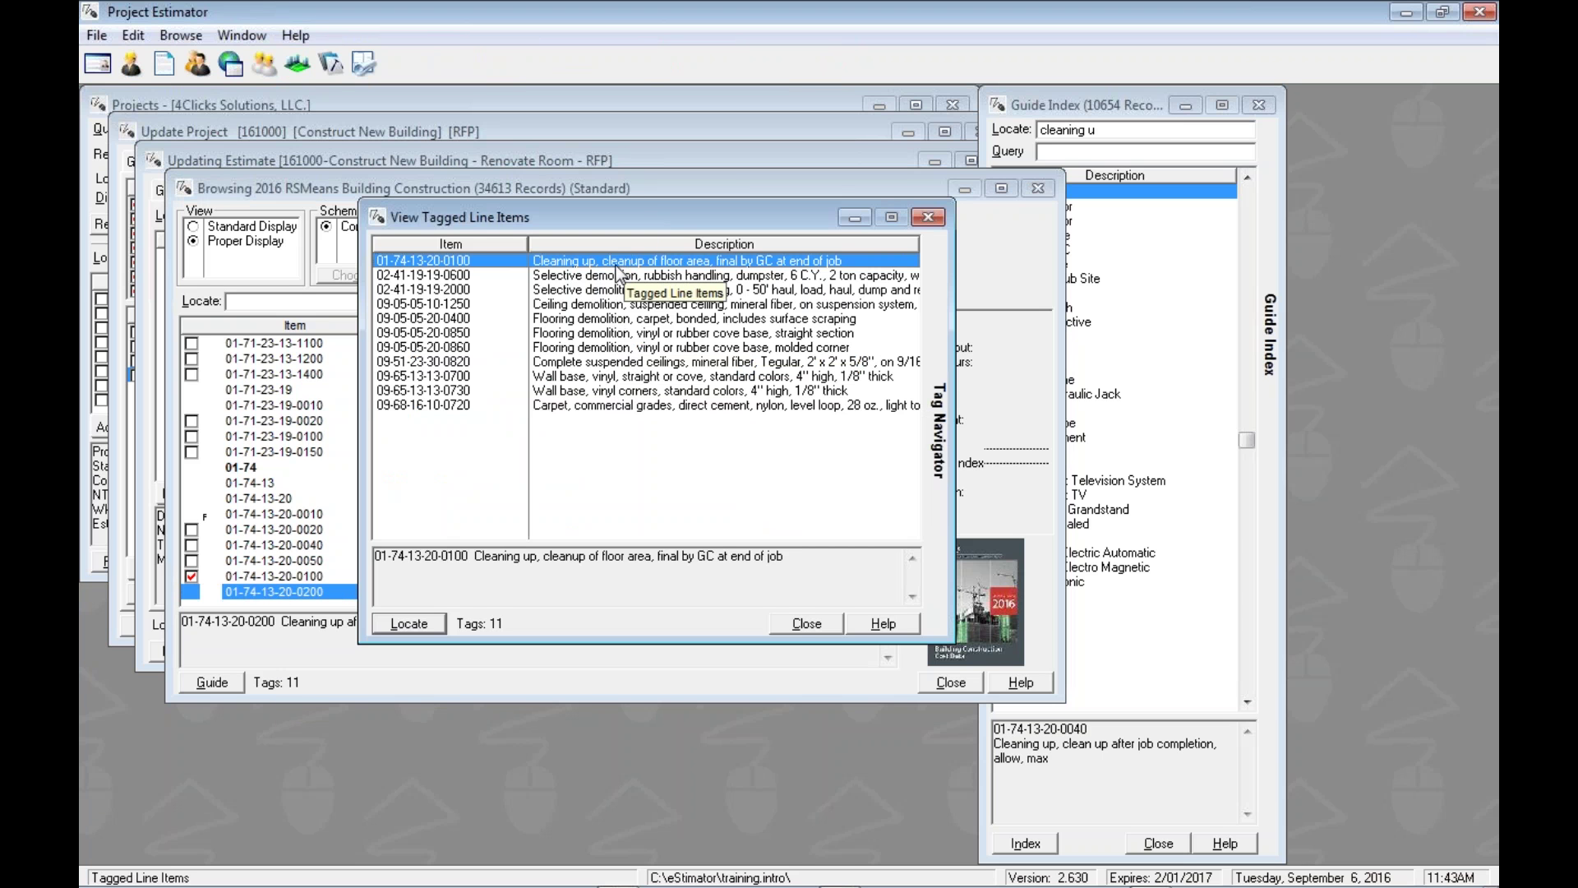
pyautogui.click(623, 363)
pyautogui.doubleClick(622, 366)
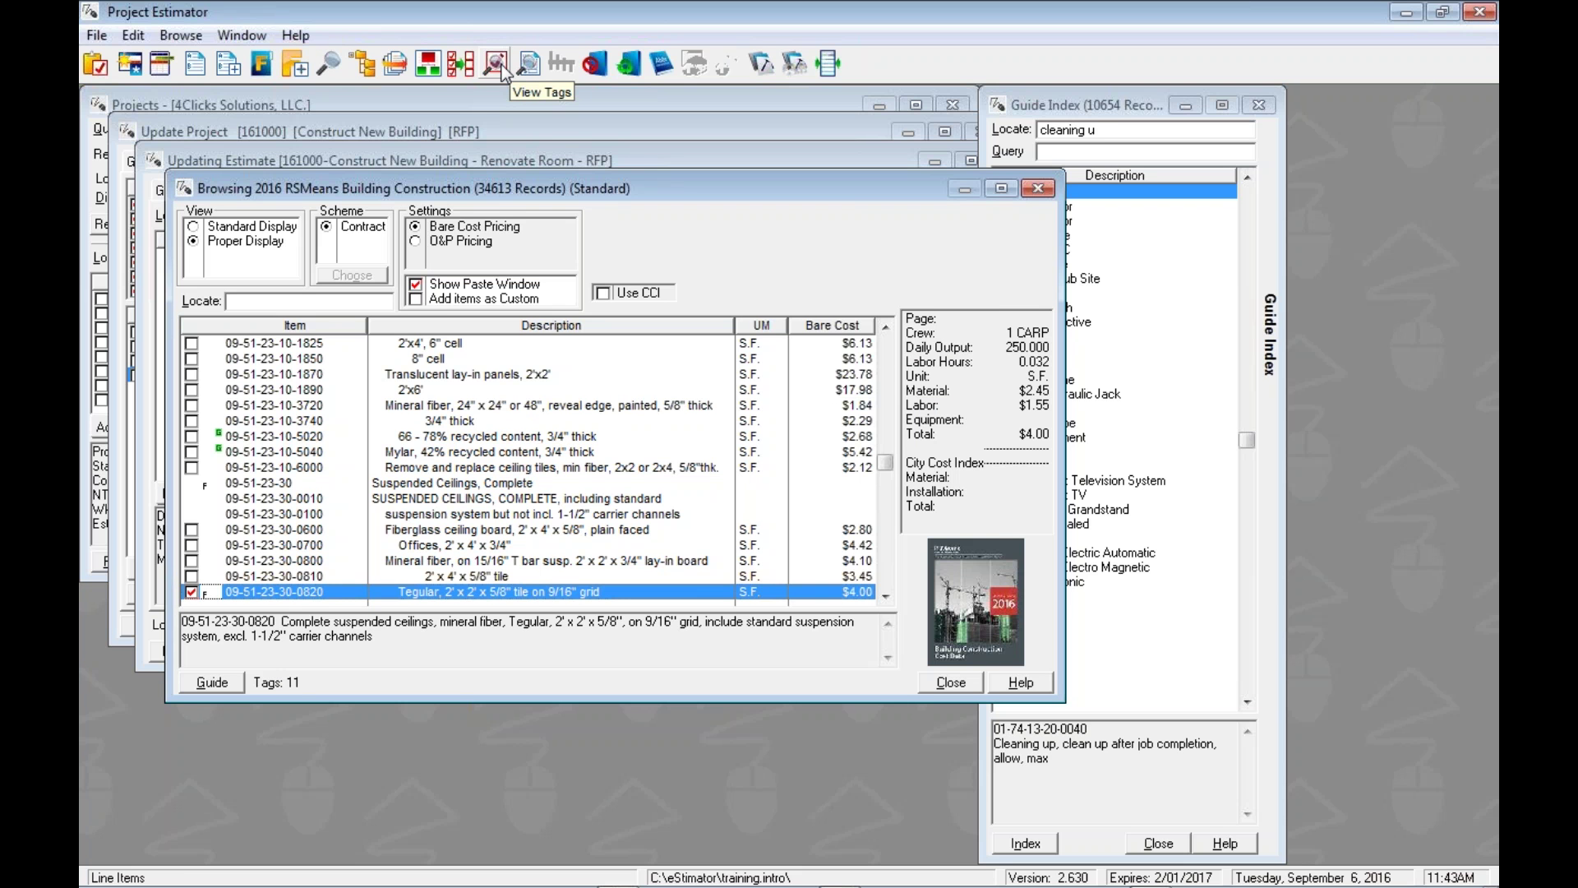
pyautogui.click(428, 409)
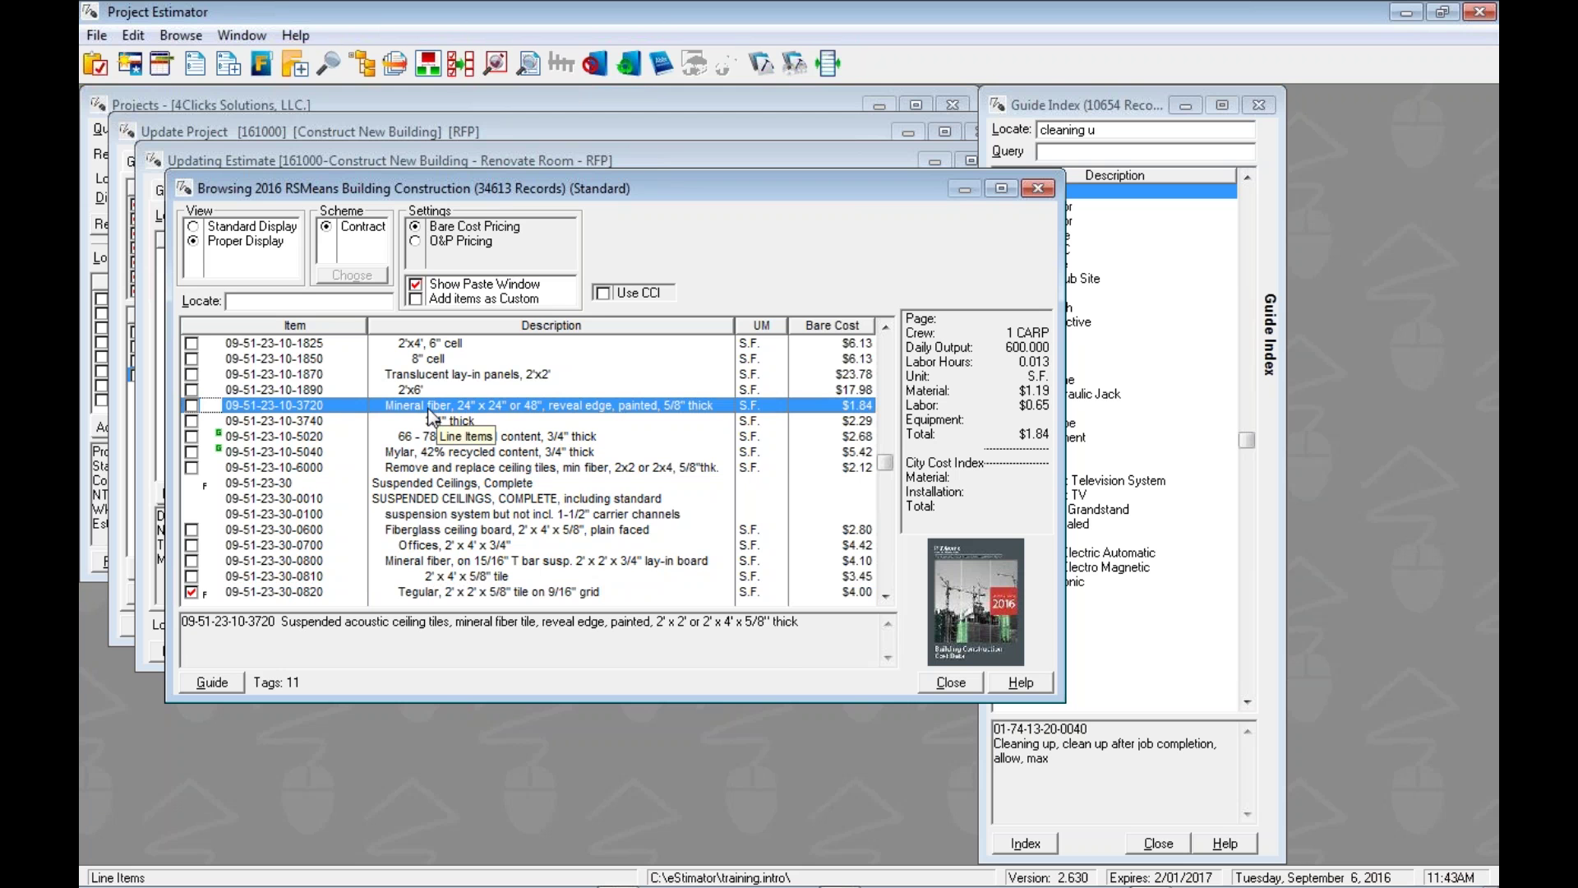
# - Choose Paste Tagged Line Items to Estimate from the tagged list's context menu
pyautogui.rightClick(397, 400)
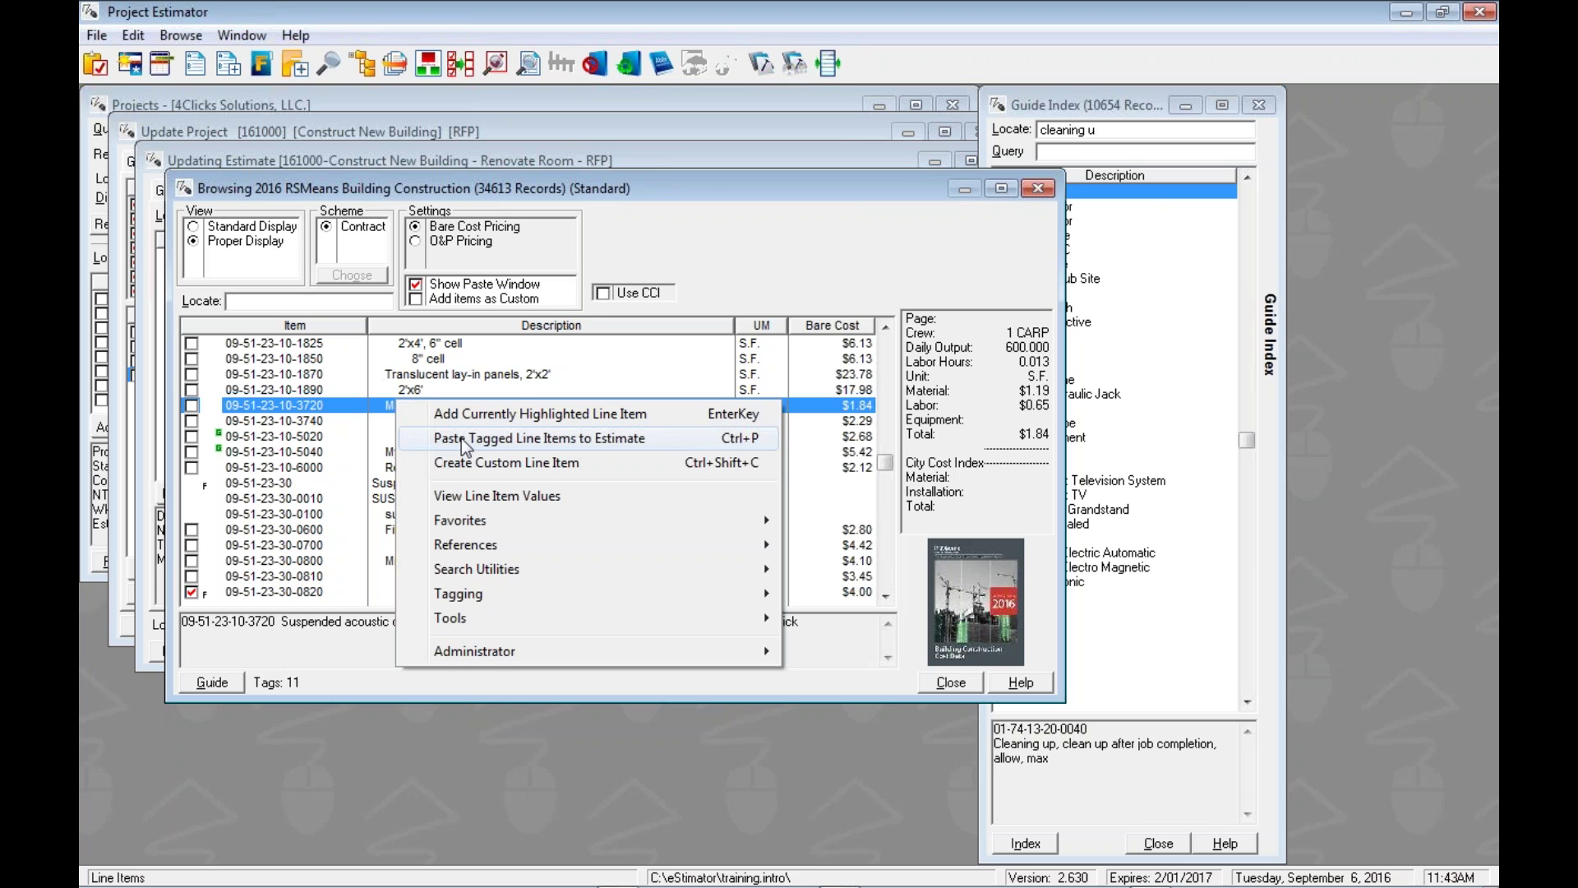
pyautogui.click(612, 440)
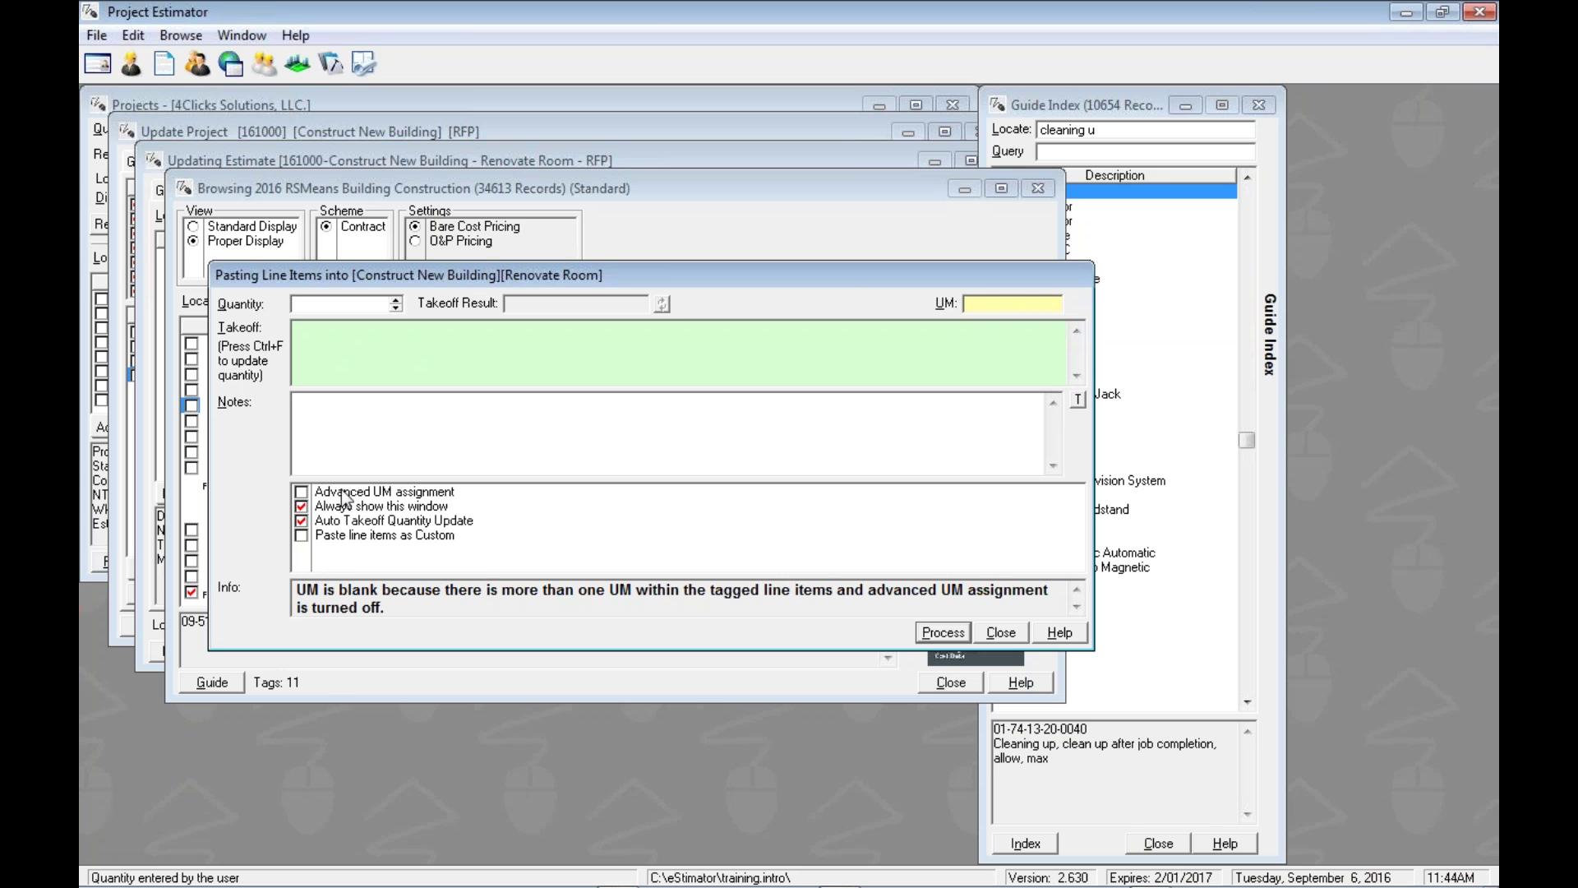
# - Enable Advanced UM assignment and enter a 40*40 takeoff: 1,600 S.F., 177.7778 S.Y., 1.6 M.S.F
pyautogui.click(477, 491)
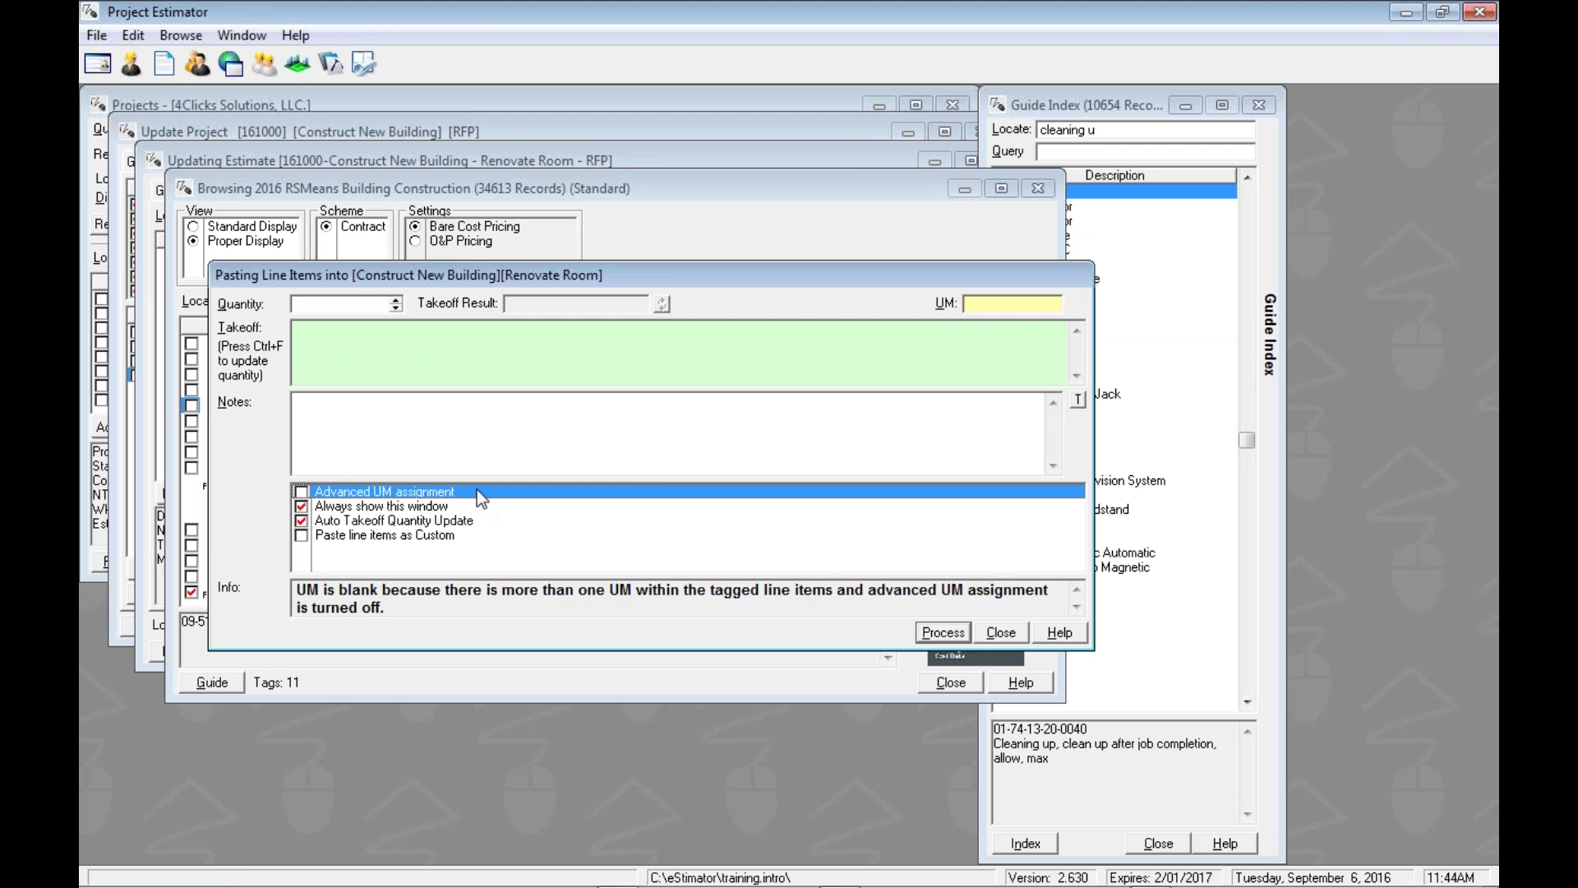
pyautogui.click(301, 491)
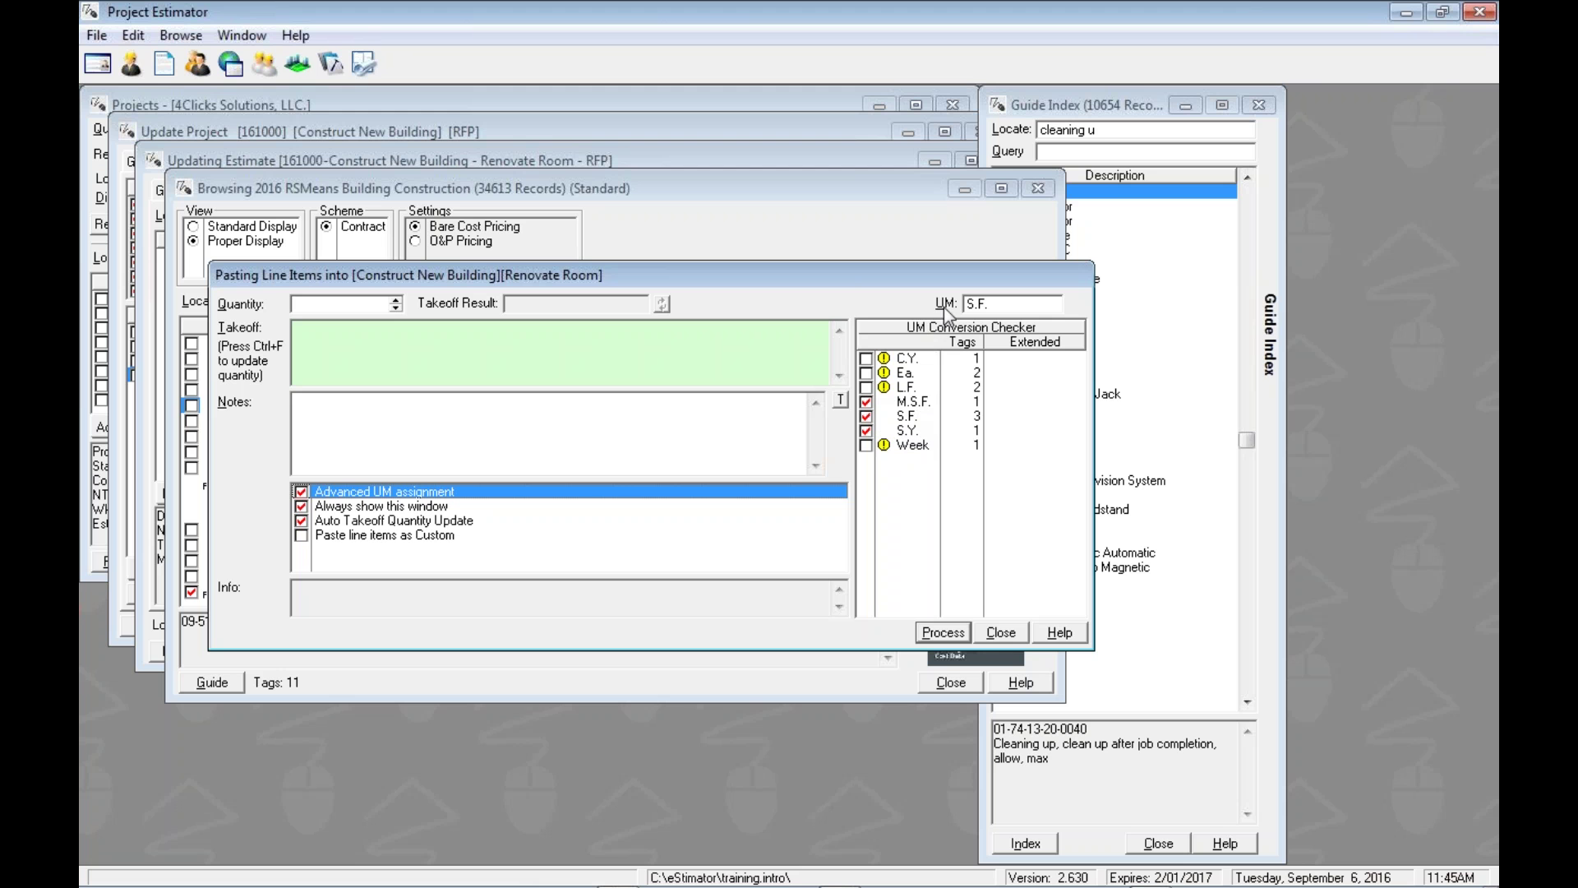
pyautogui.click(332, 335)
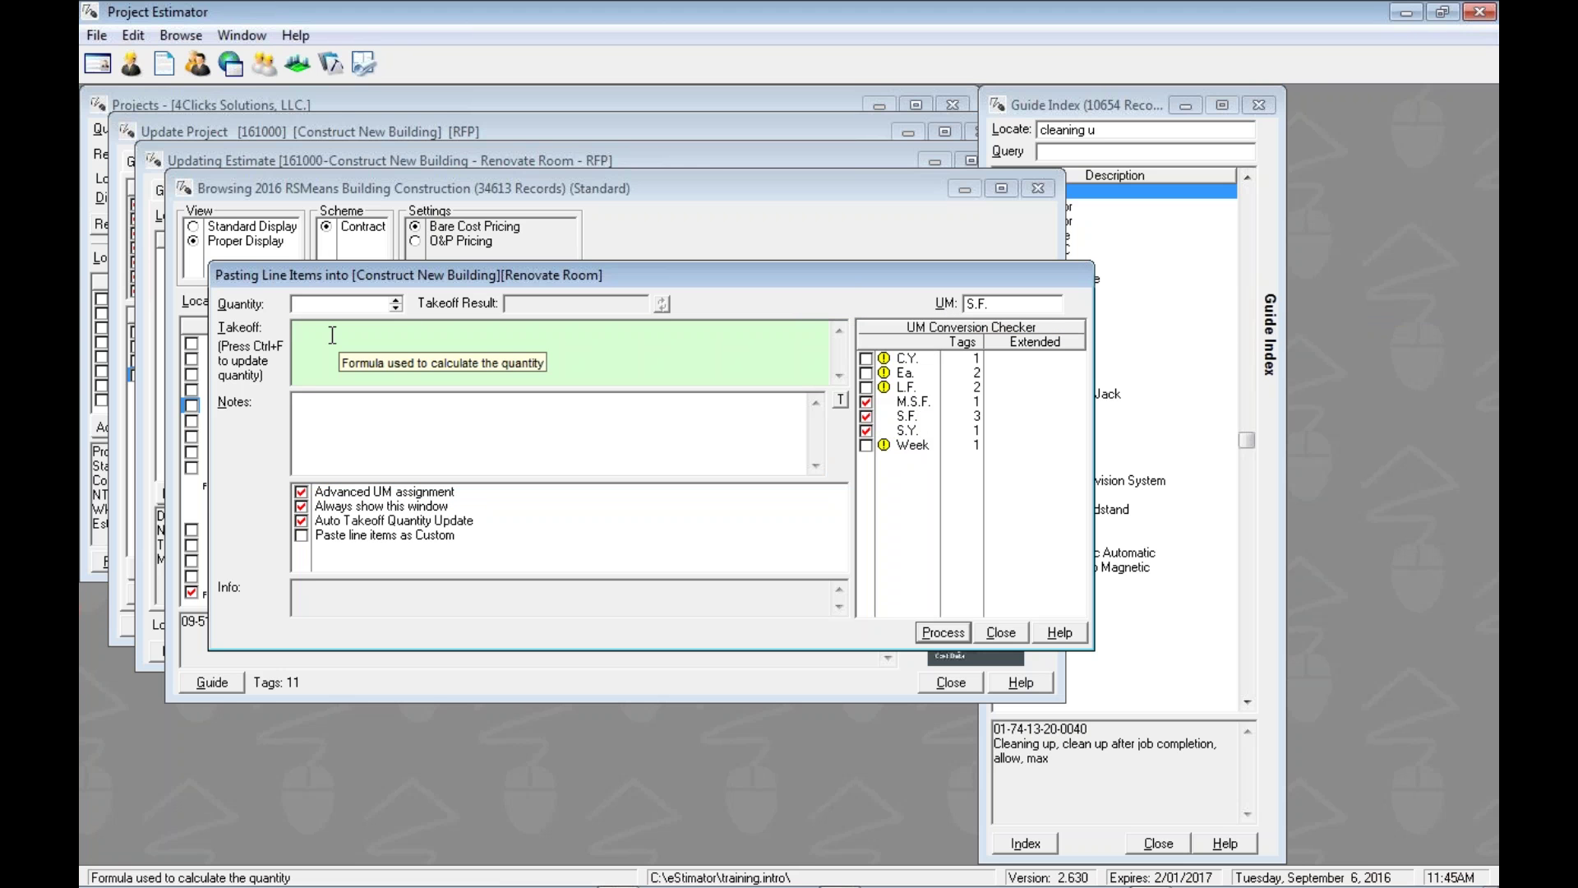
pyautogui.write('40*40')
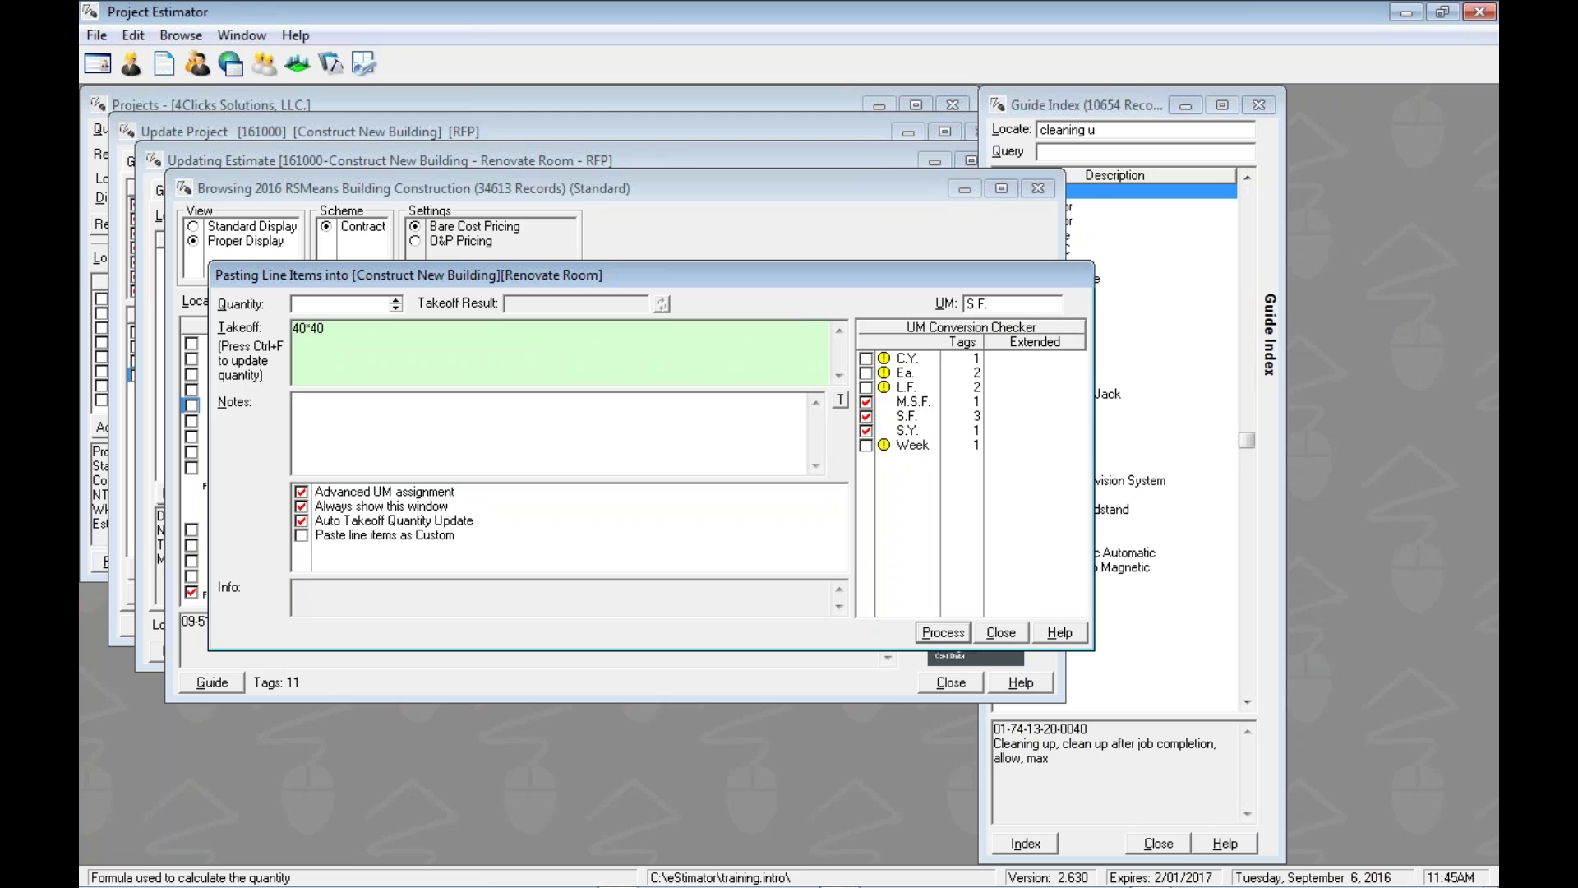
pyautogui.hotkey('ctrl', 'f')
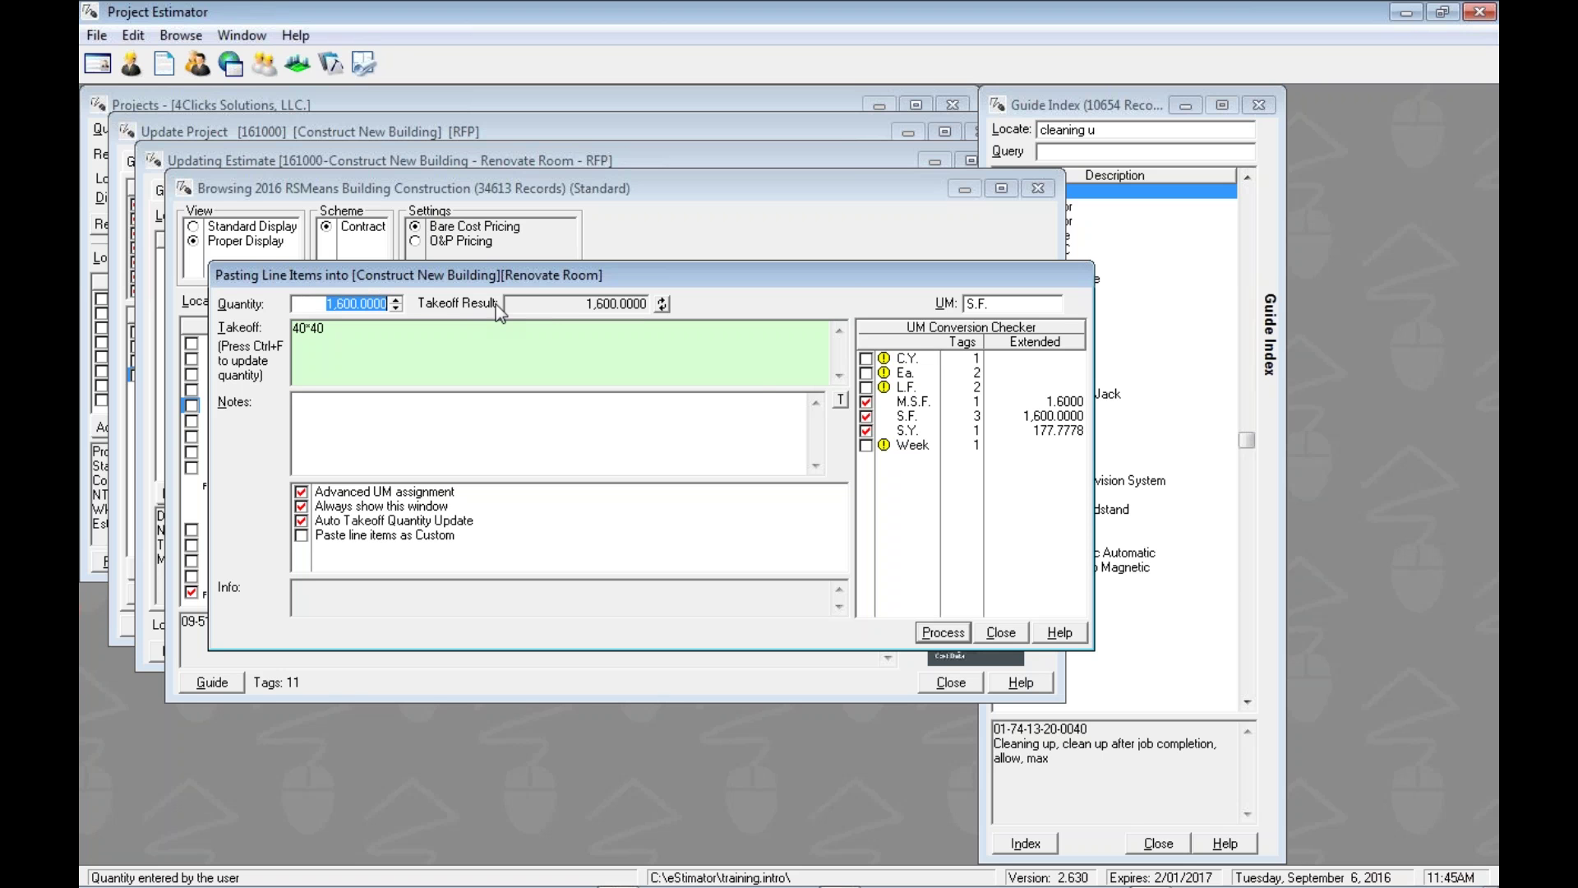
pyautogui.click(933, 415)
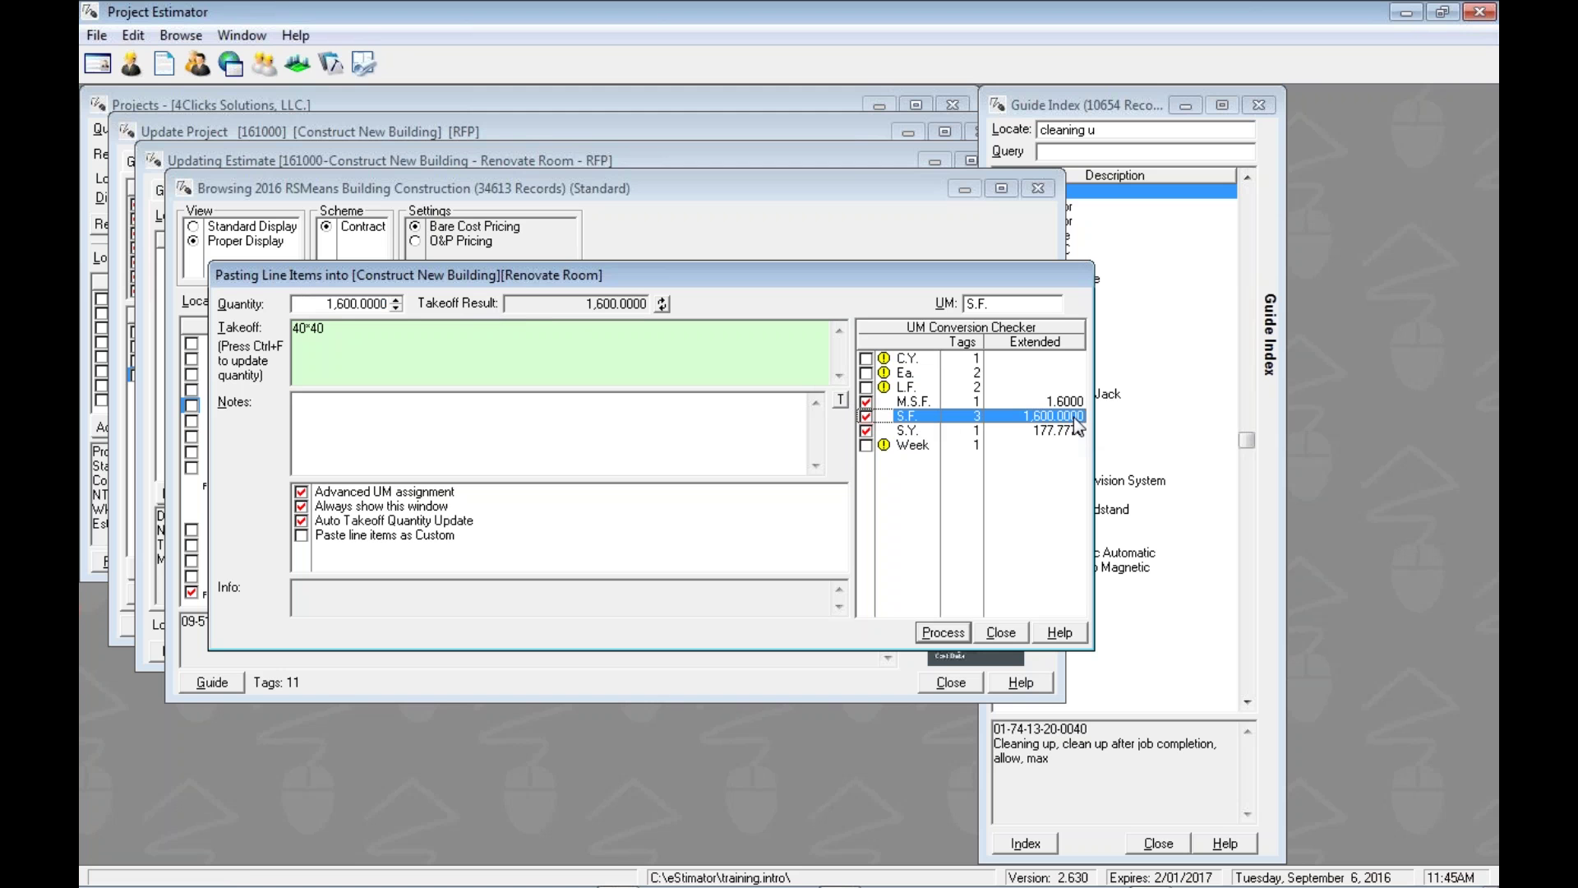
pyautogui.click(919, 431)
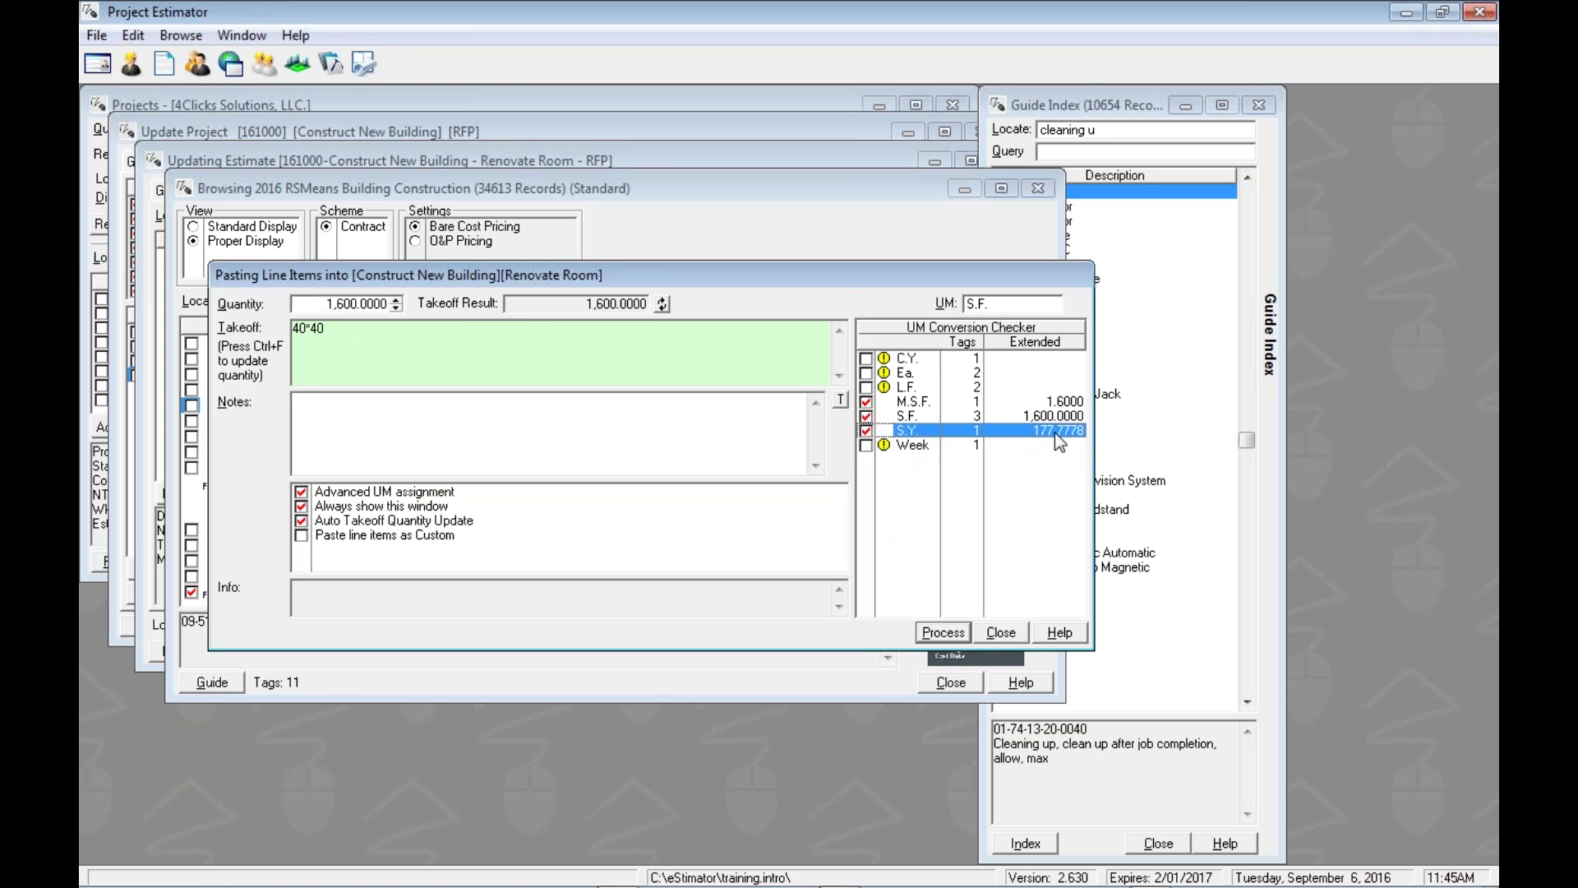
pyautogui.click(907, 402)
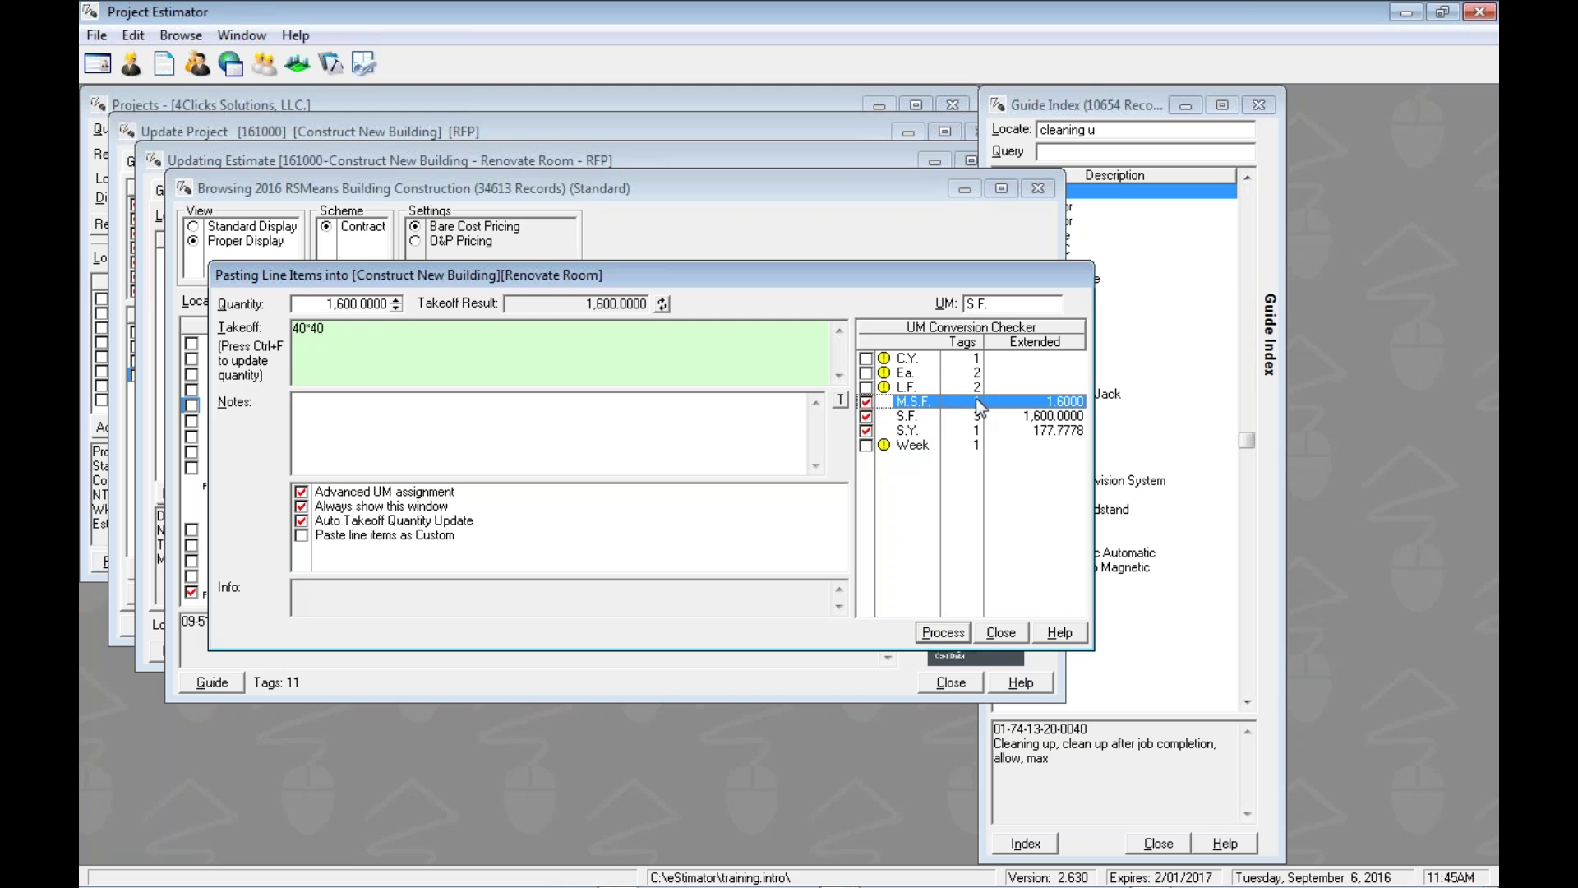
# - Process area items at 1,600 S.F., then L.F. items at 160 from a 40*4 takeoff
pyautogui.click(925, 639)
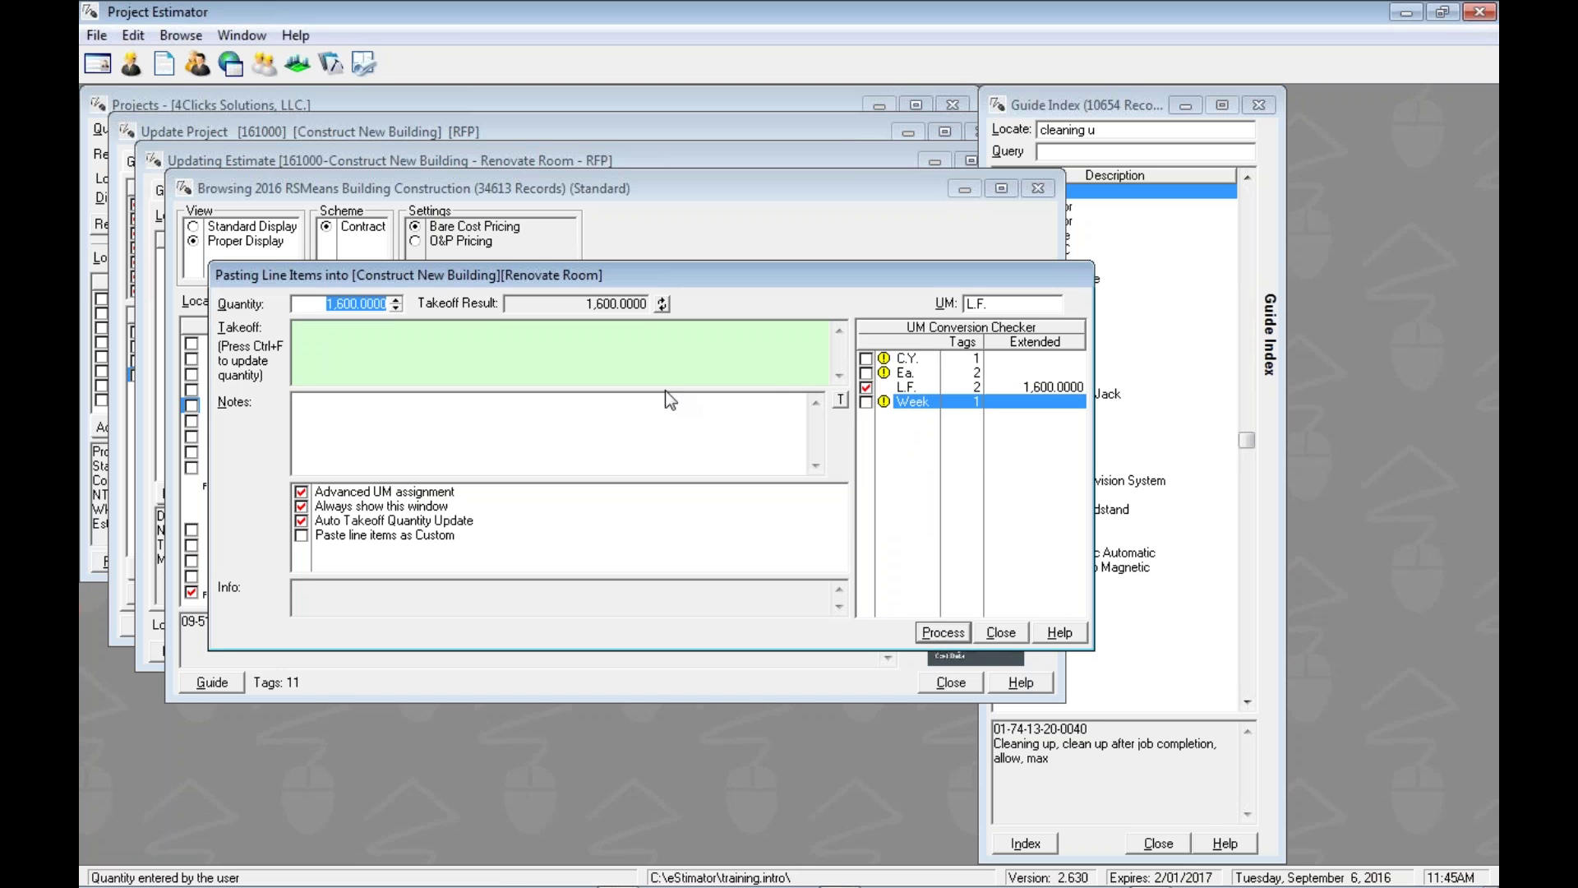
pyautogui.click(474, 363)
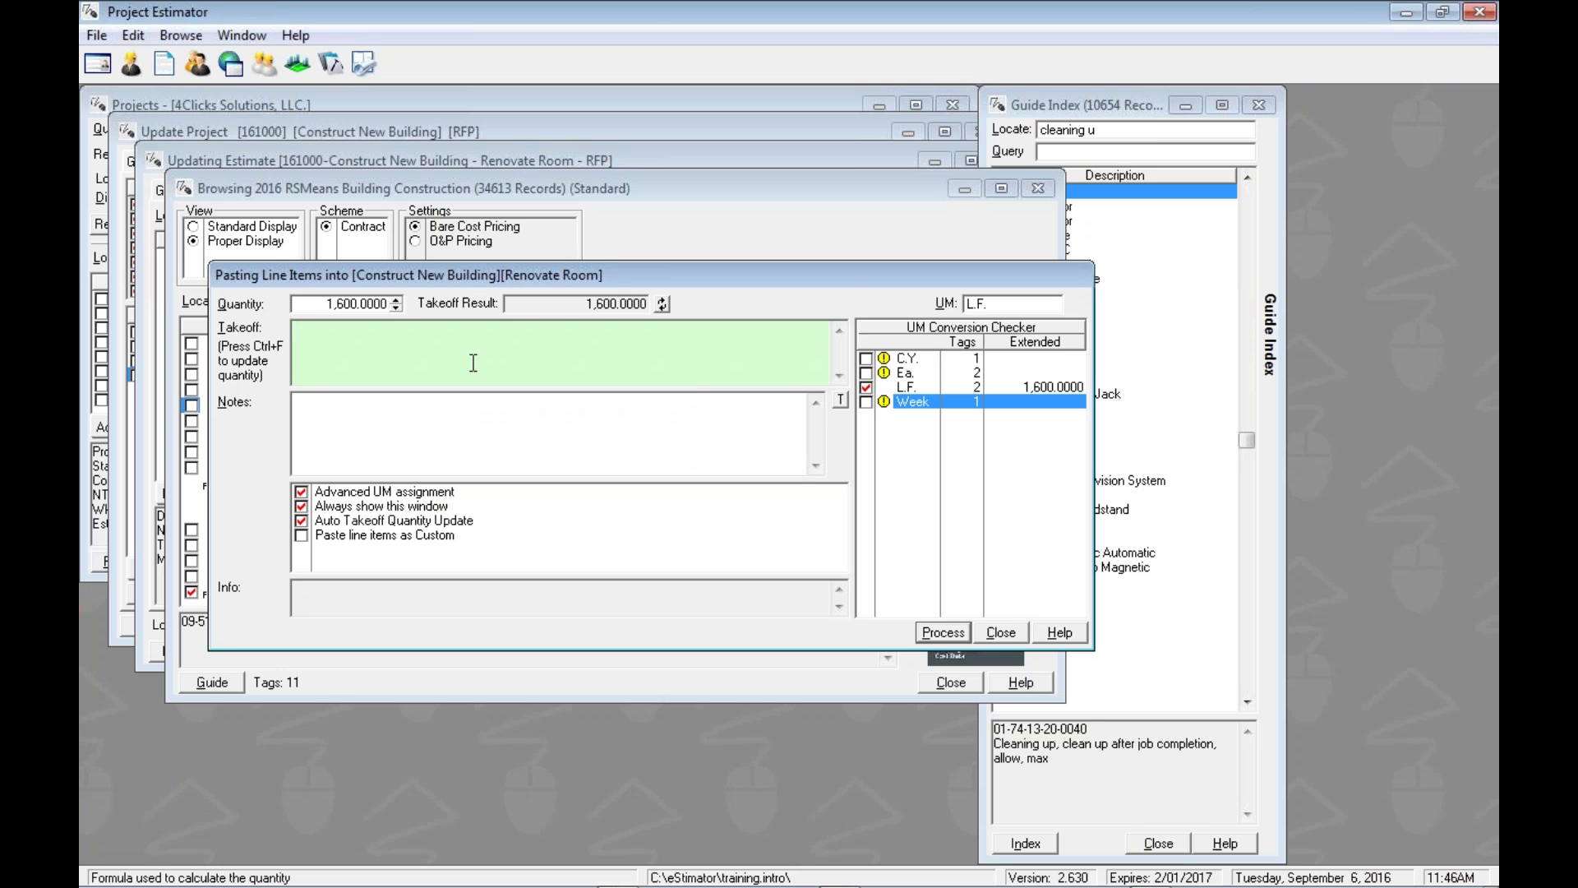
pyautogui.write("40'")
pyautogui.write('40*4')
pyautogui.hotkey('shift', 'Tab')
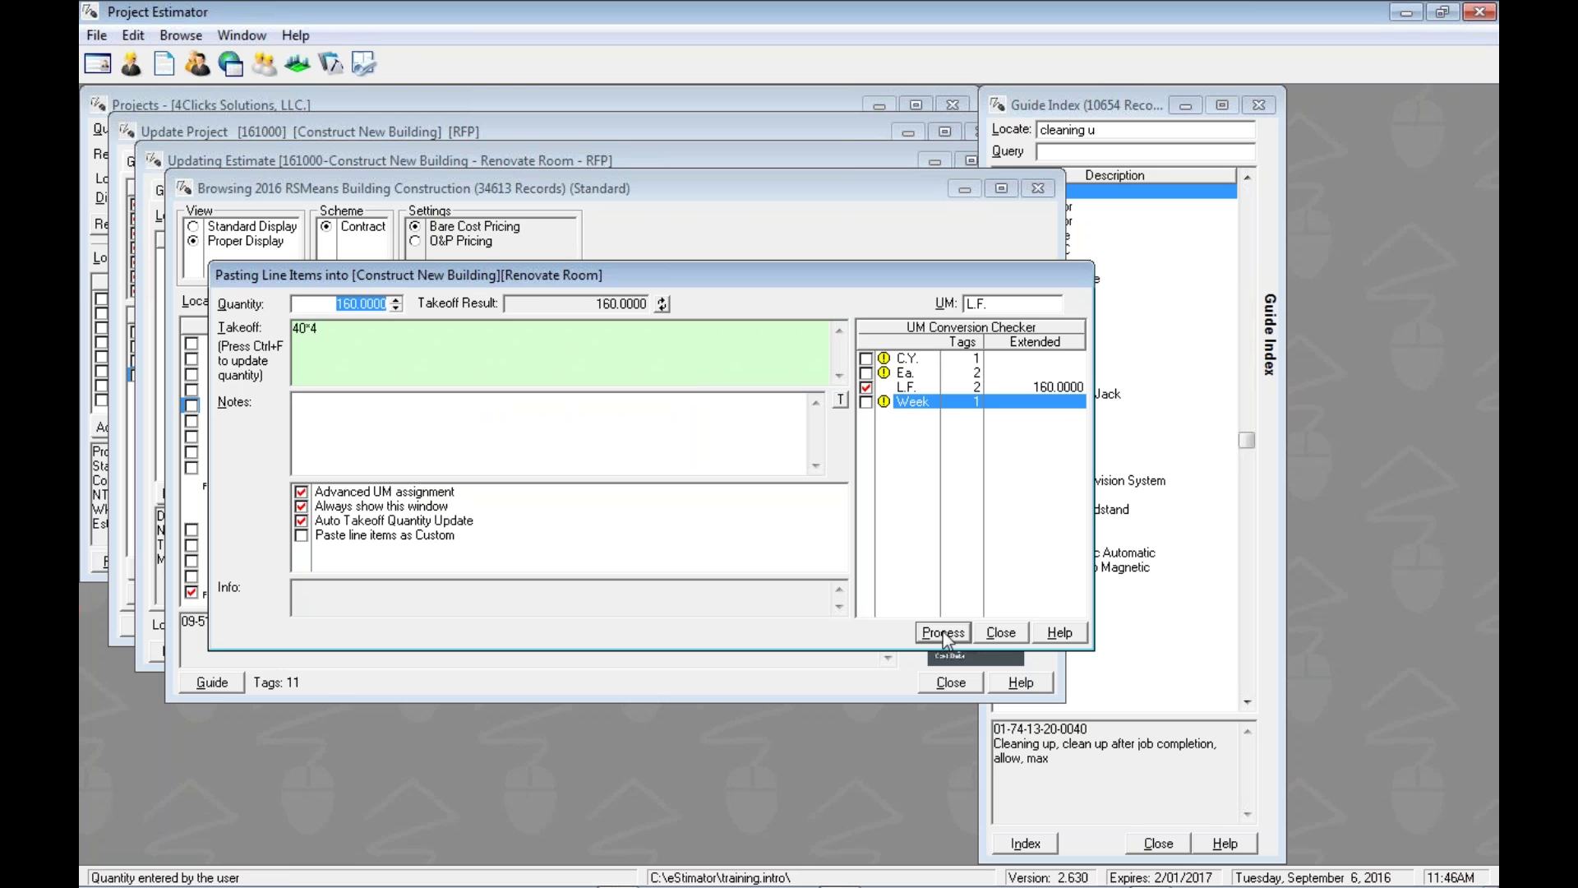
pyautogui.press('Return')
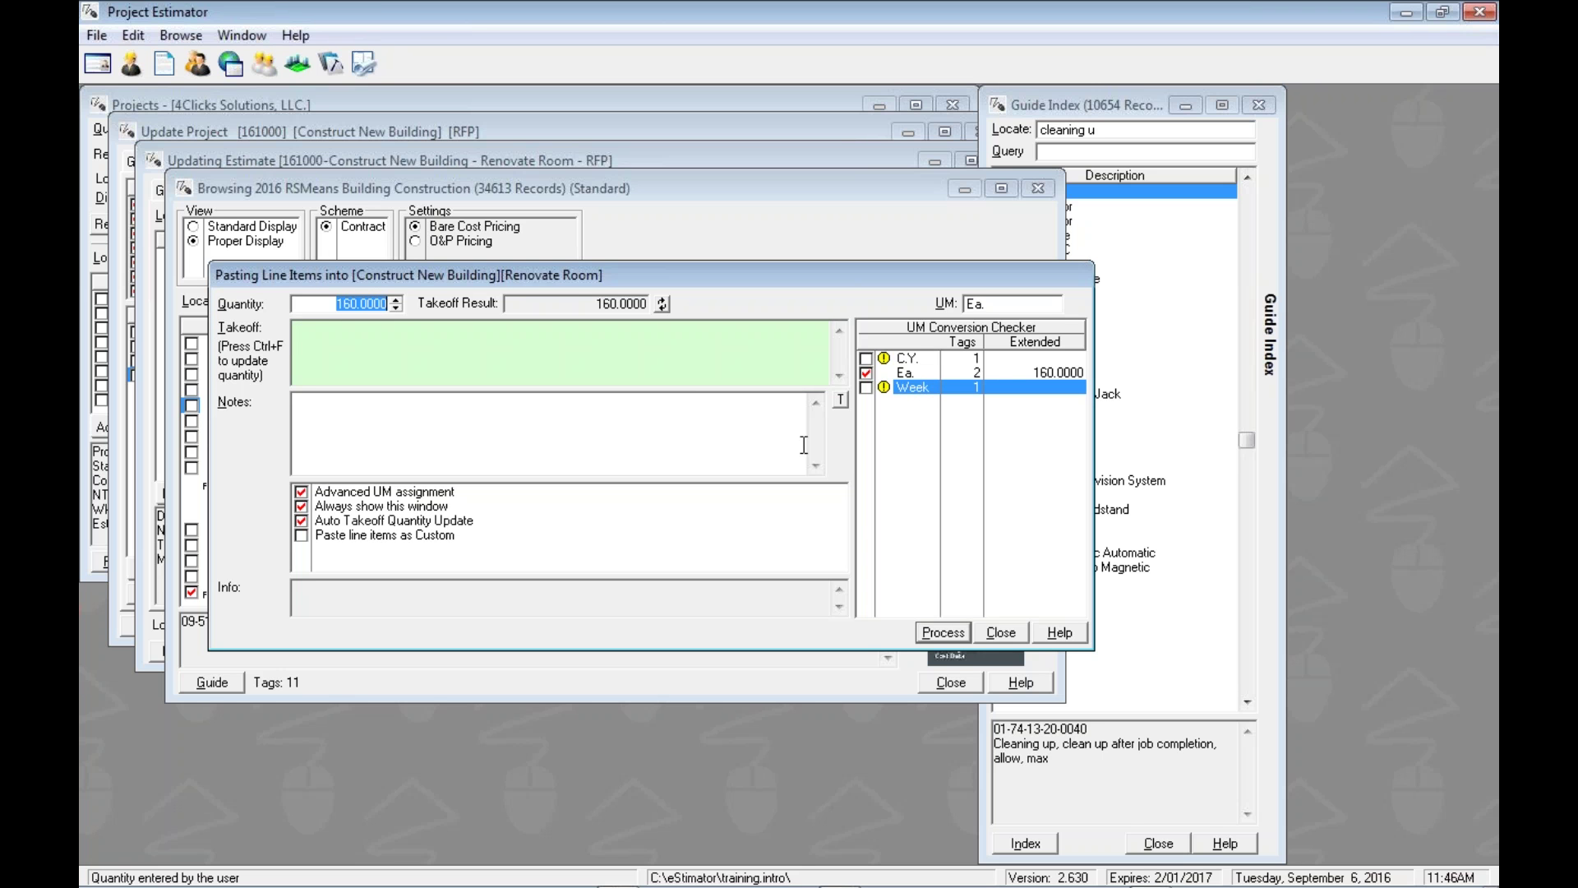
# - Paste the selected Ea. items into the estimate at quantity 4
pyautogui.click(909, 379)
pyautogui.click(909, 374)
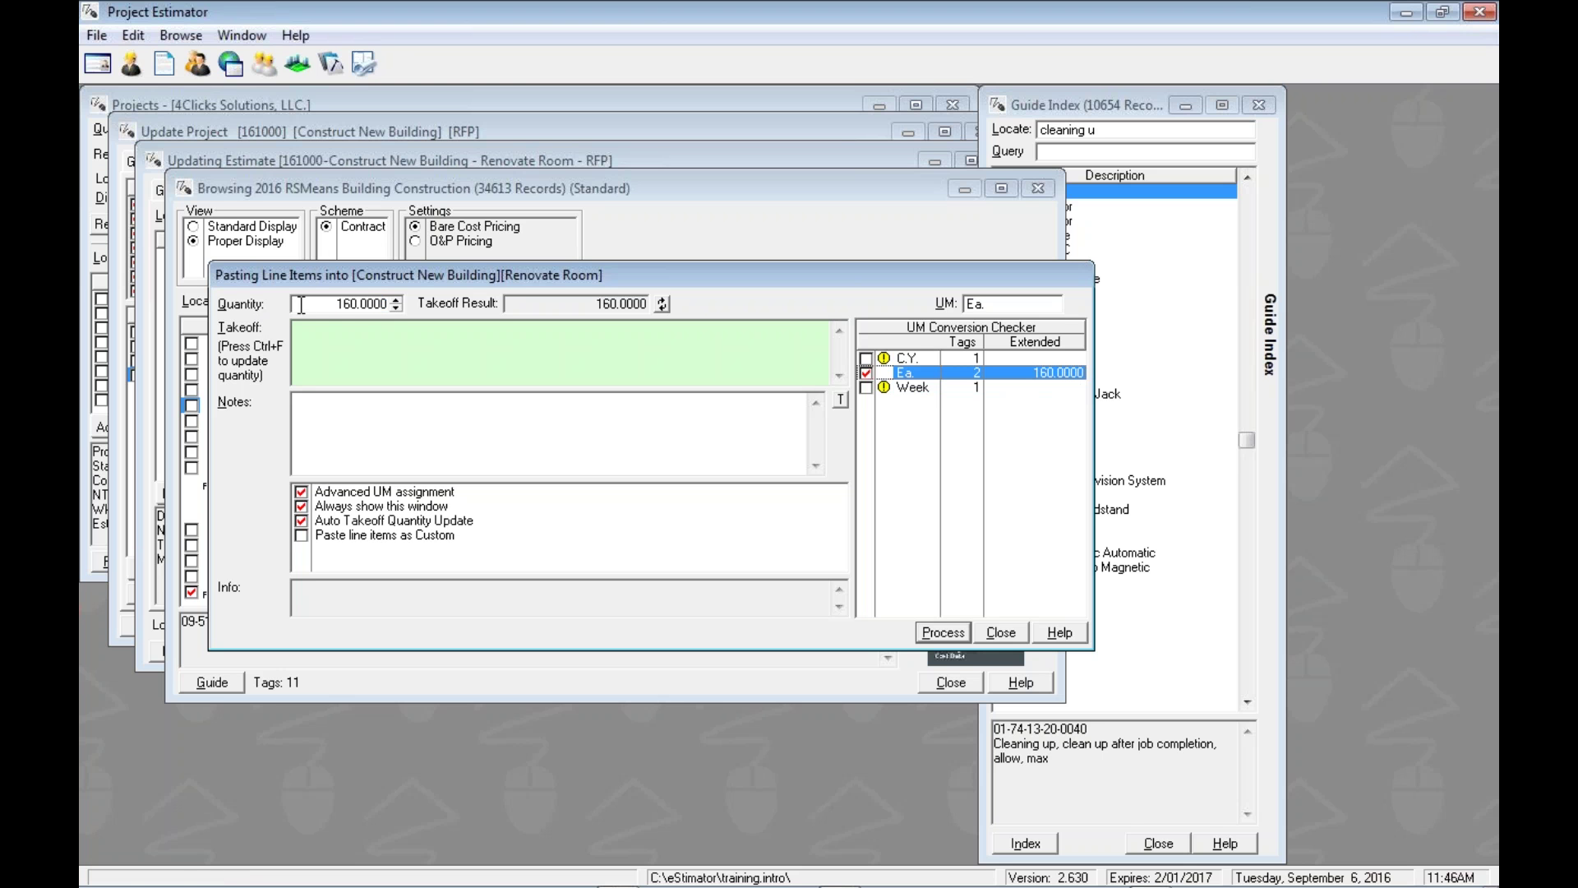
pyautogui.click(304, 305)
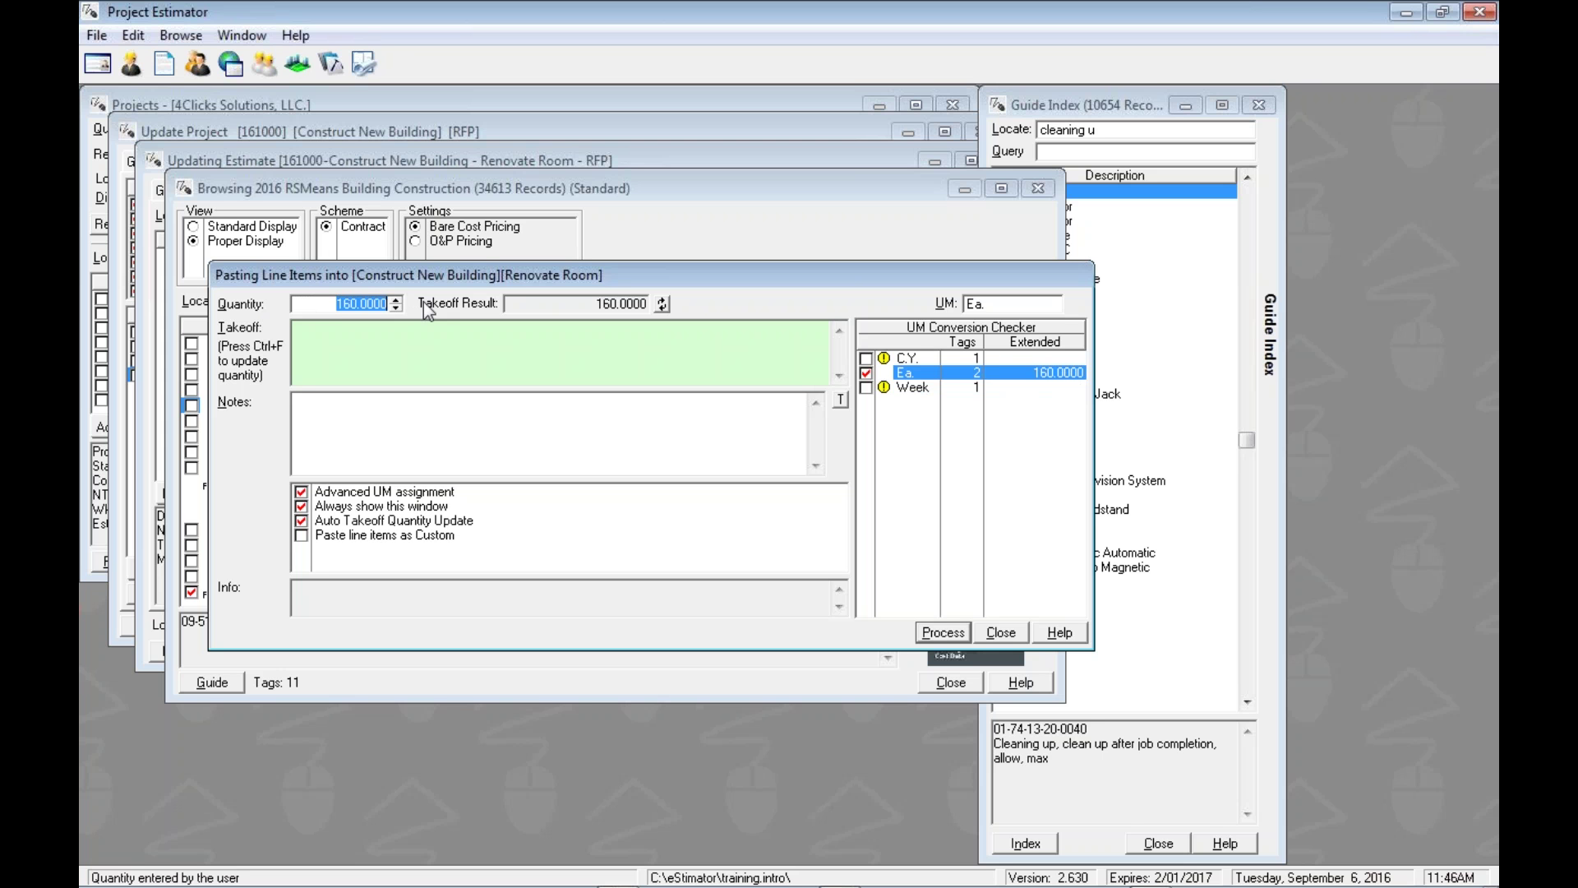
pyautogui.write('4')
pyautogui.press('Return')
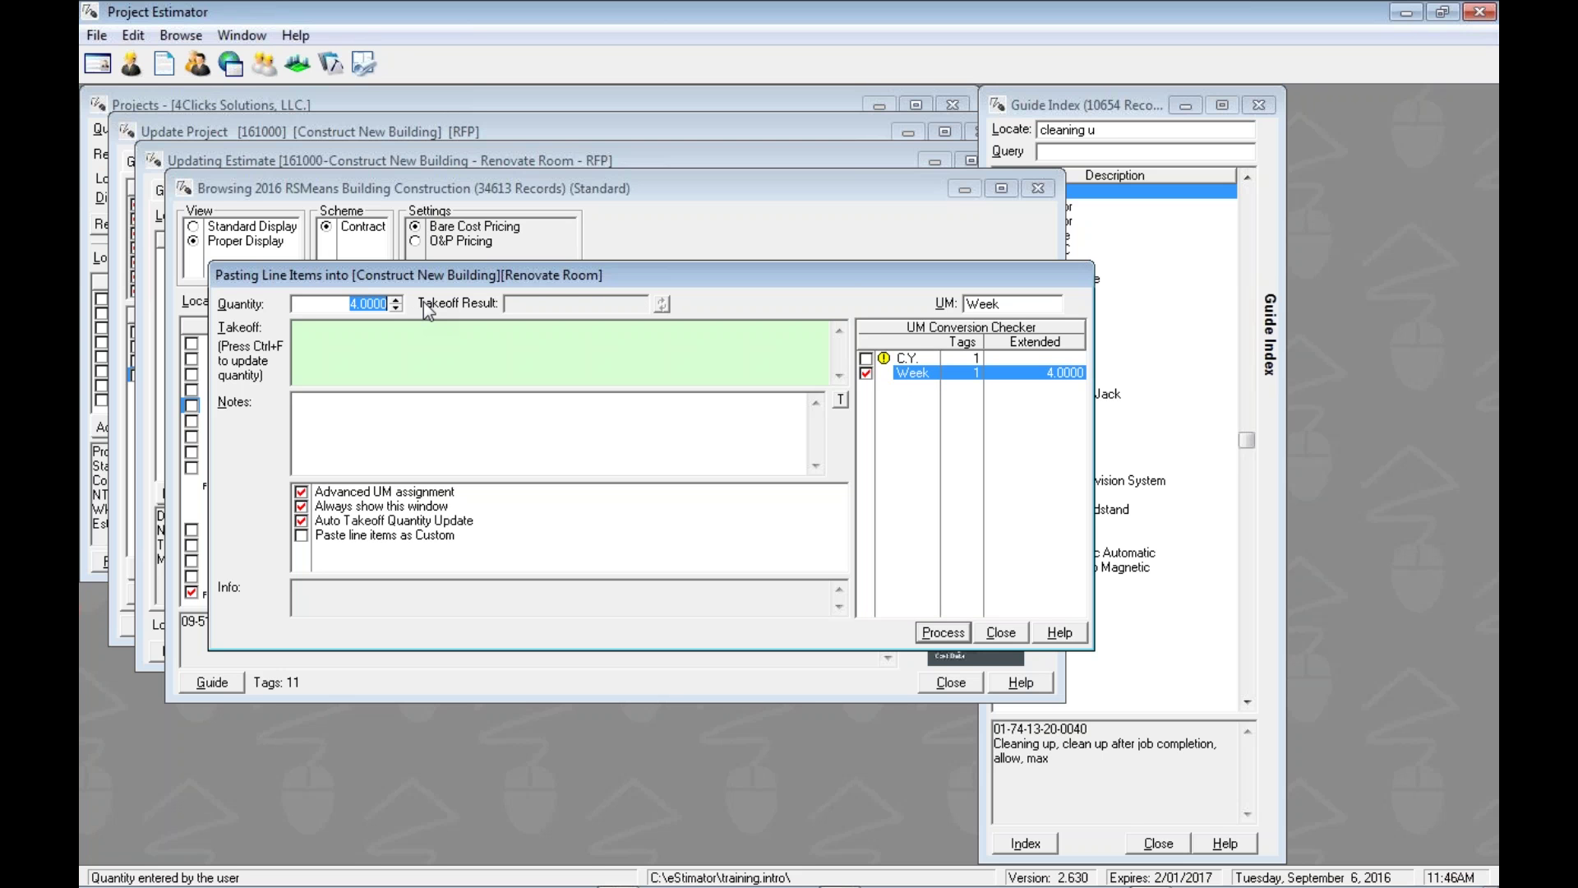
# - Paste the Week item at quantity 1 and the C.Y. item at quantity 6
pyautogui.write('1')
pyautogui.press('Return')
pyautogui.write('6')
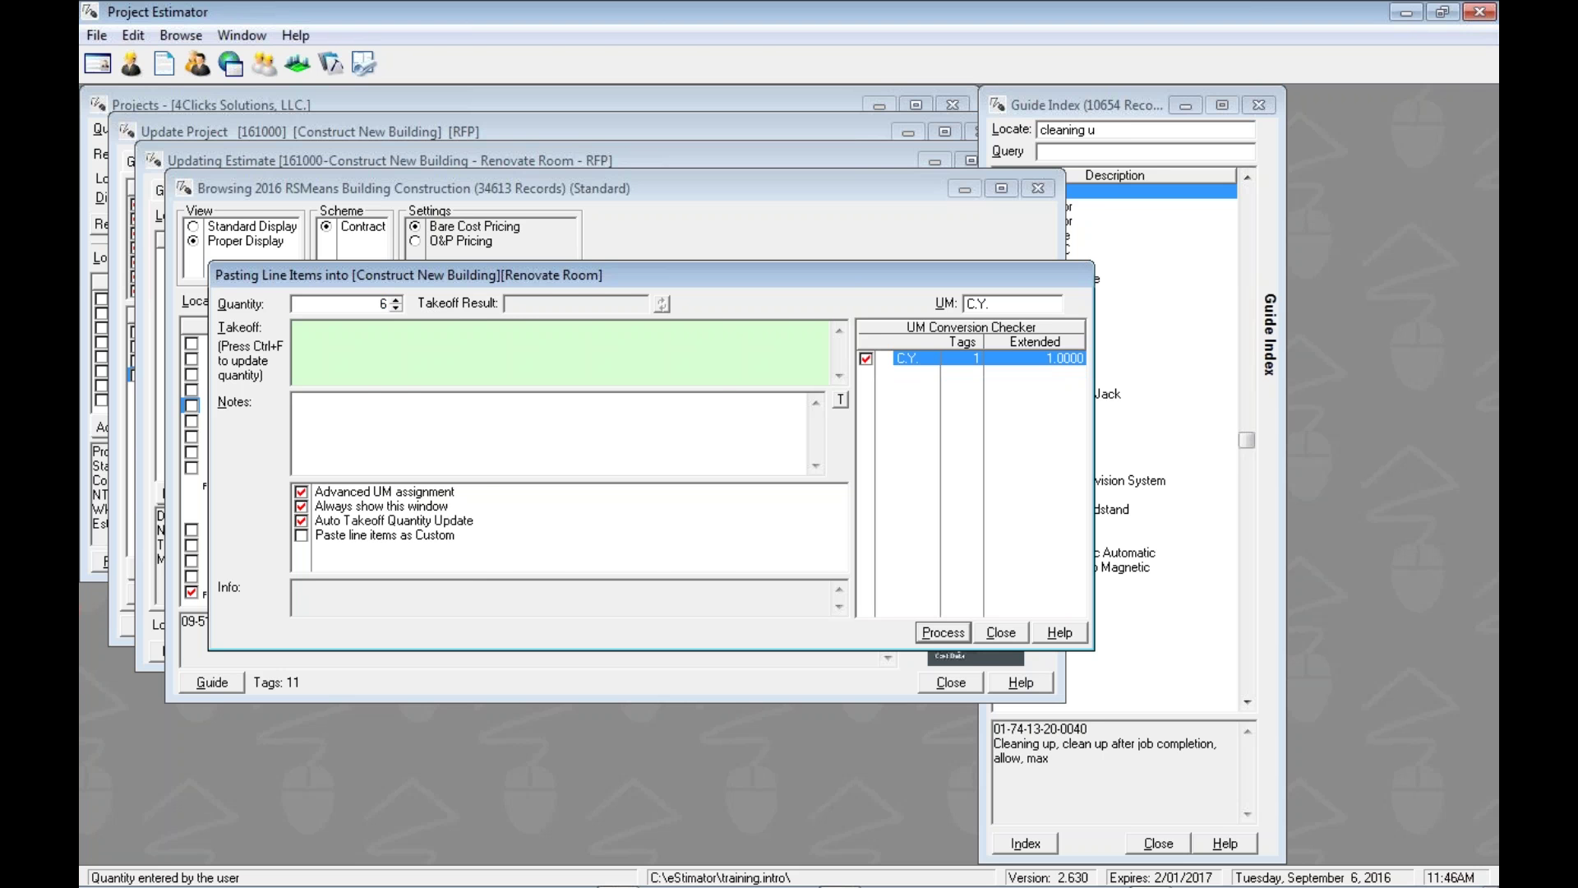
pyautogui.press('Return')
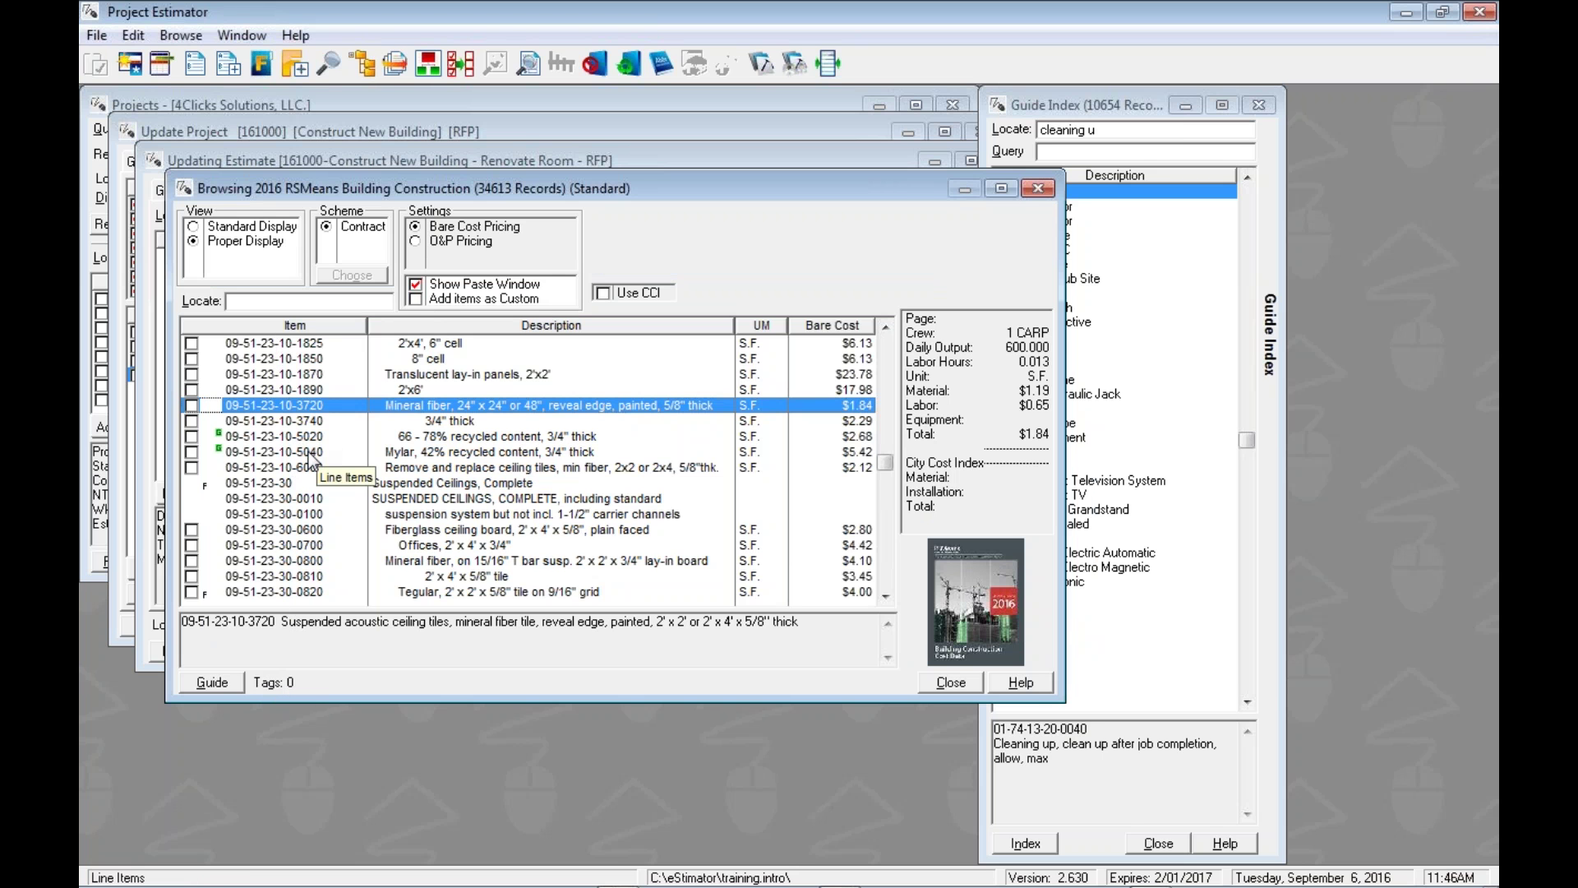
# - Close the RSMeans cost book browser and review the Carpet line item's takeoff
pyautogui.click(945, 689)
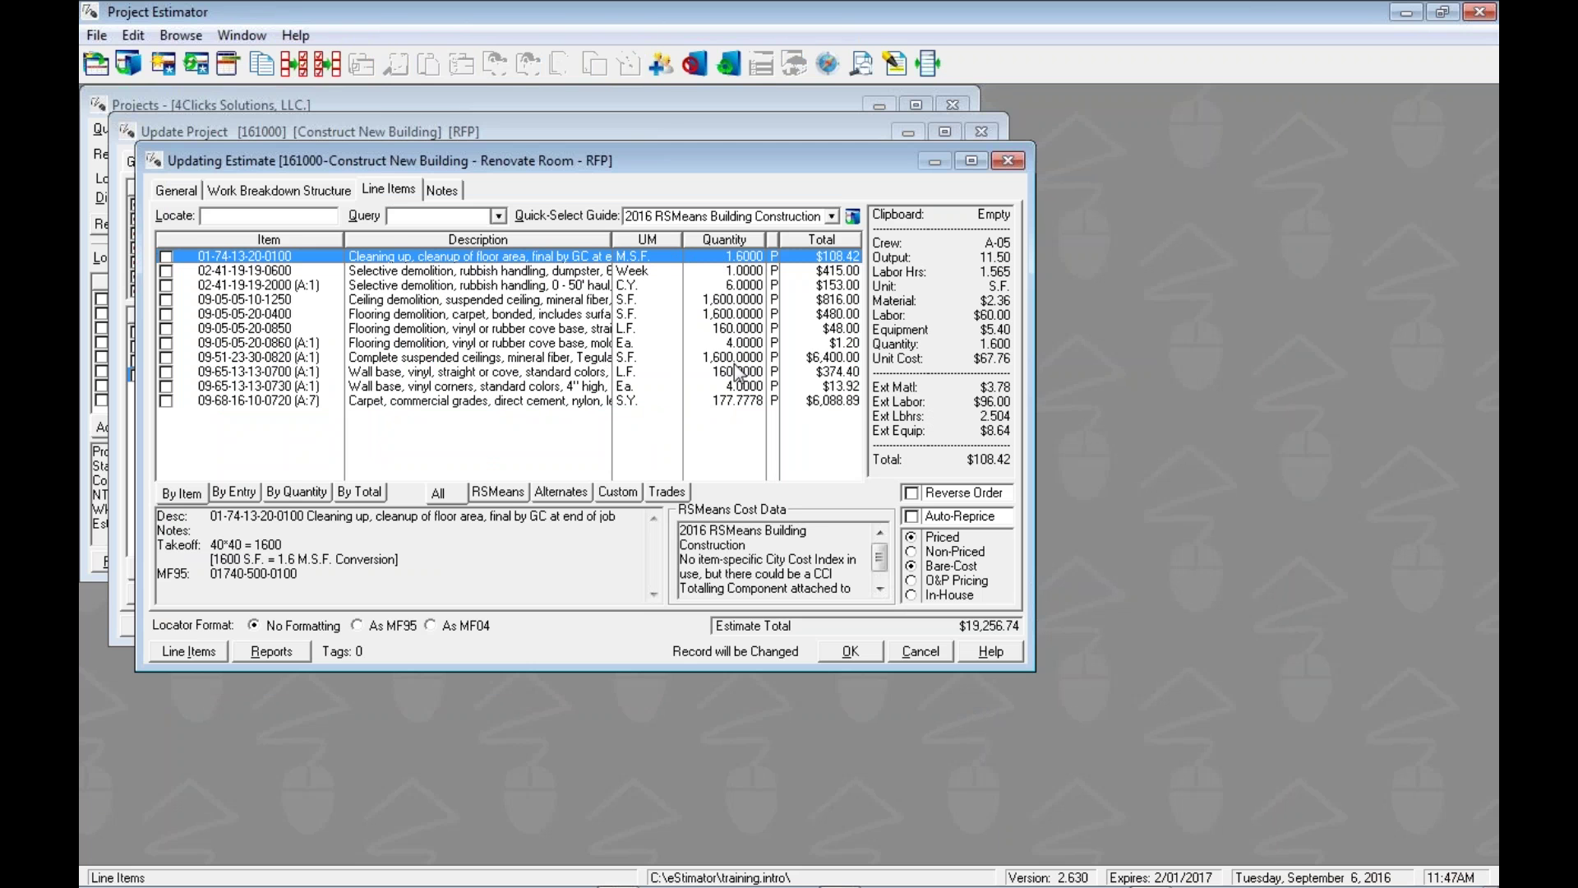
pyautogui.click(547, 399)
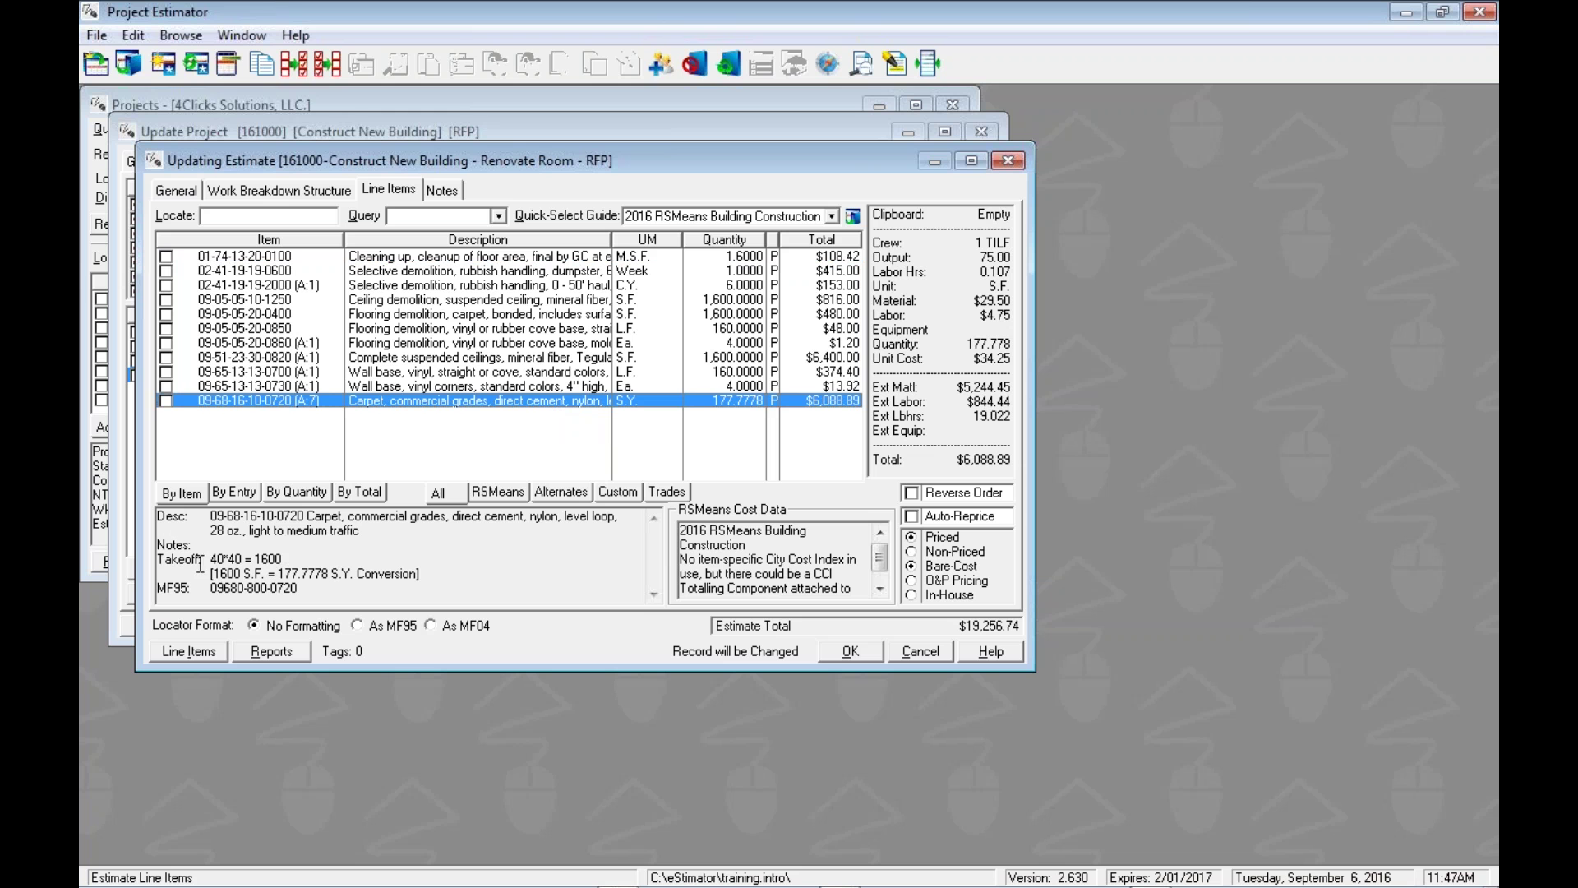